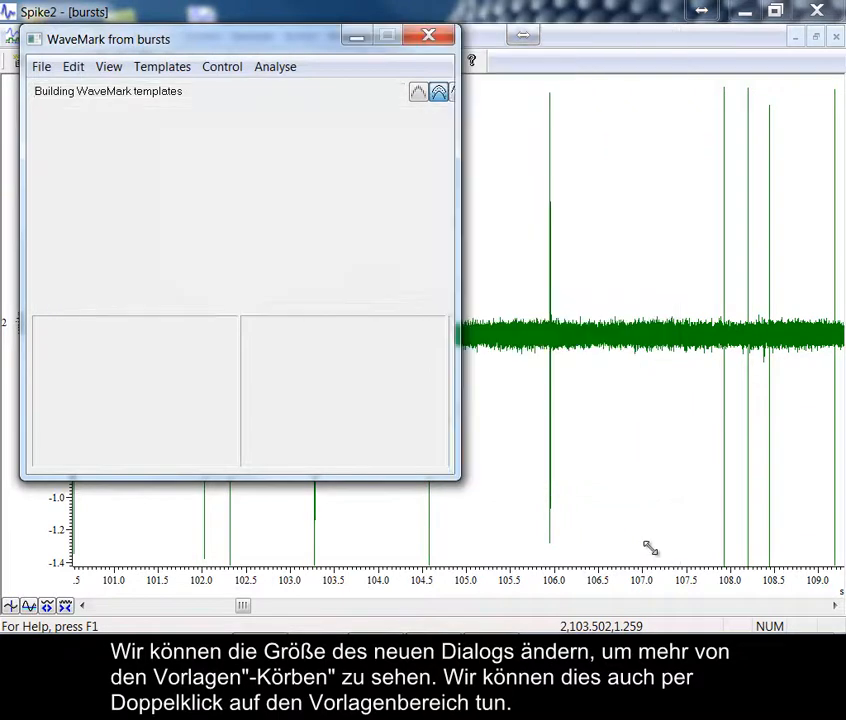
{"action": "left_click_drag", "start_coordinate": [430, 403], "coordinate": [430, 487]}
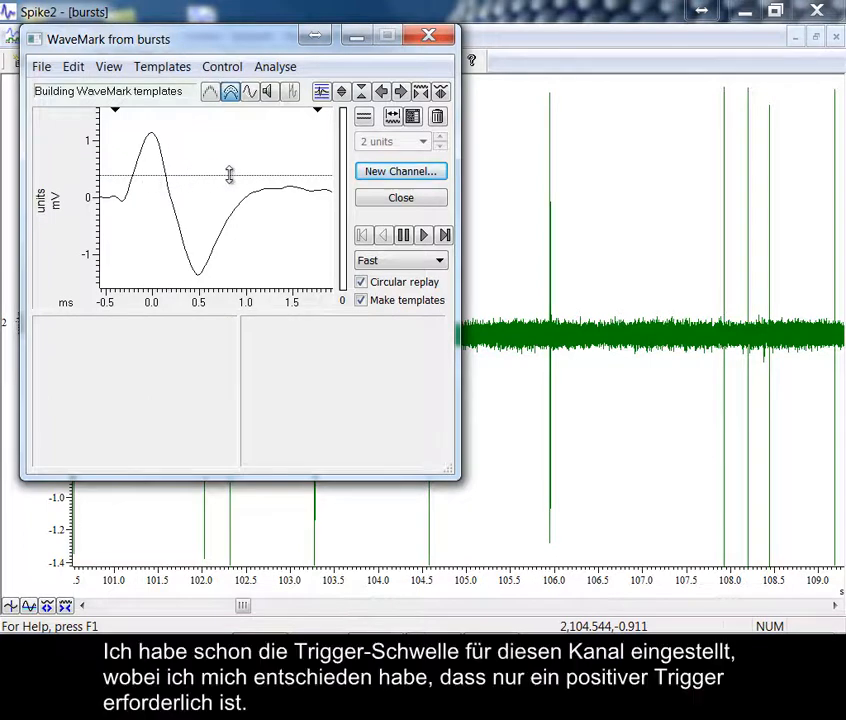
{"action": "right_click", "coordinate": [260, 222]}
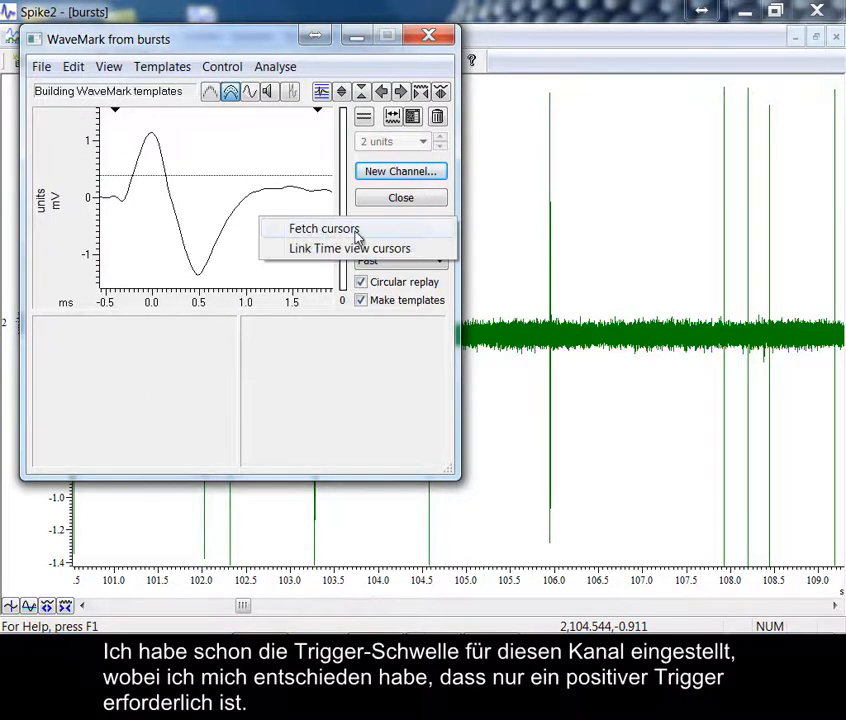
{"action": "left_click", "coordinate": [340, 72]}
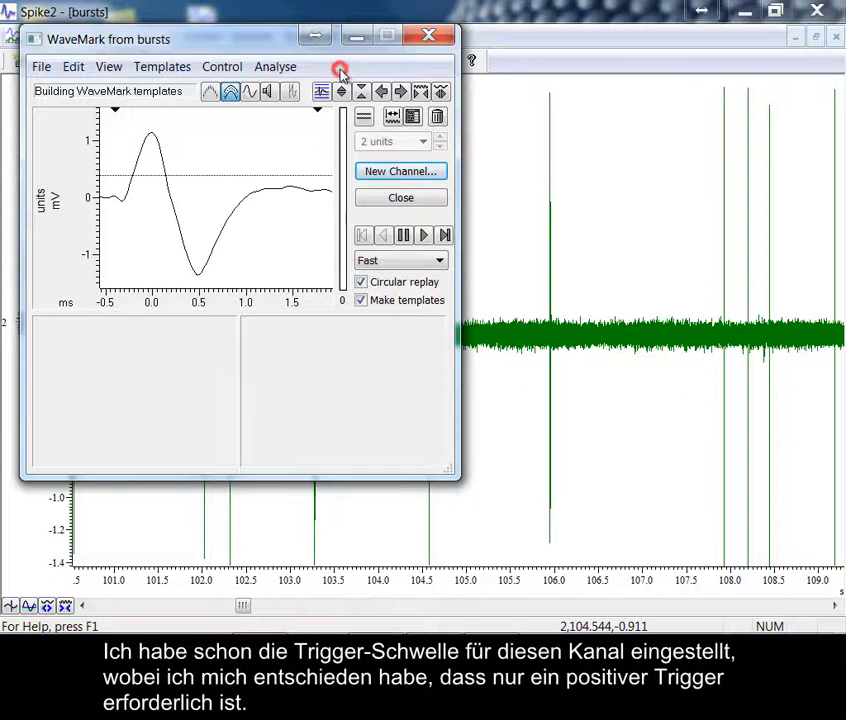
- Open the template parameters, and create and discard a trial template from the displayed spike to examine its limits
{"action": "left_click", "coordinate": [414, 117]}
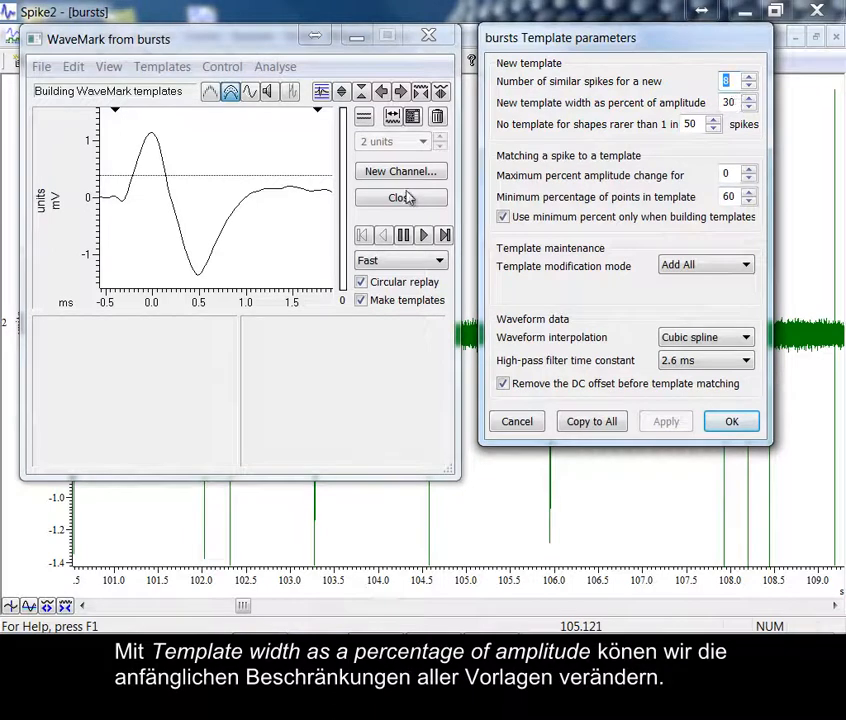
{"action": "left_click_drag", "start_coordinate": [256, 156], "coordinate": [164, 351]}
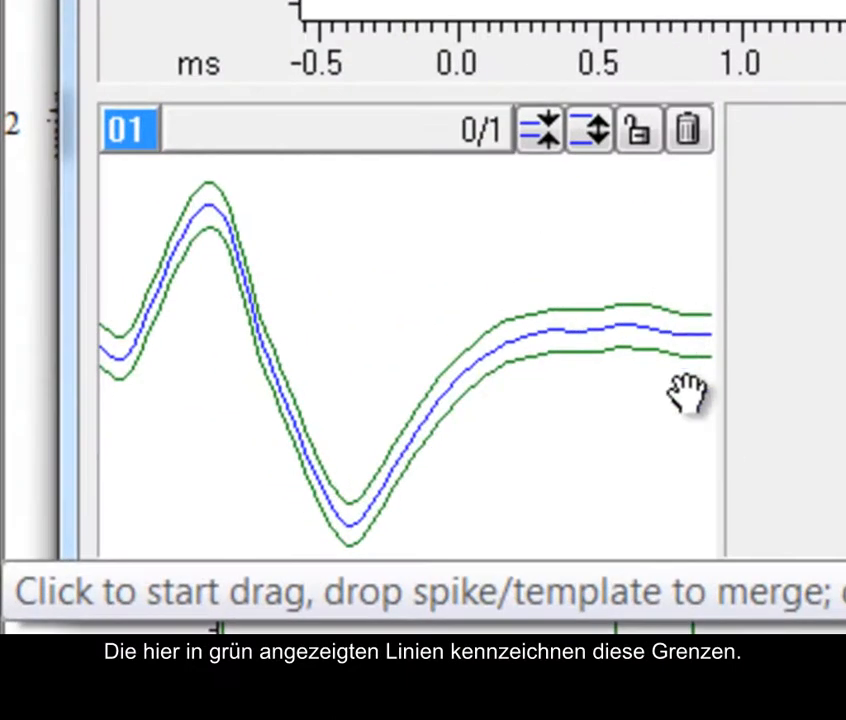
{"action": "left_click", "coordinate": [697, 138]}
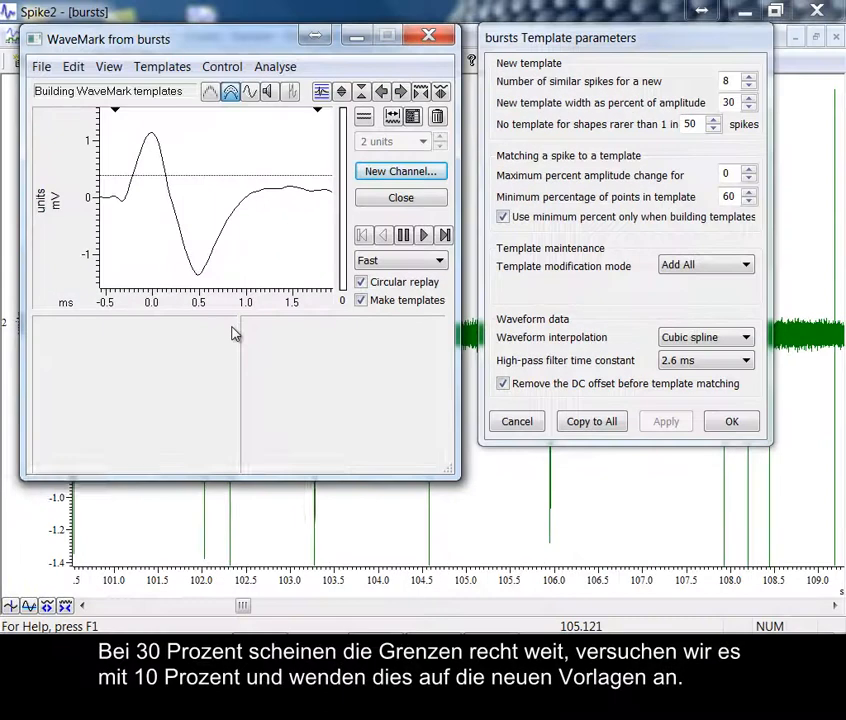
- Apply a new template width of 10 percent of amplitude and test it with a trial template, deleting that template again
{"action": "double_click", "coordinate": [740, 104]}
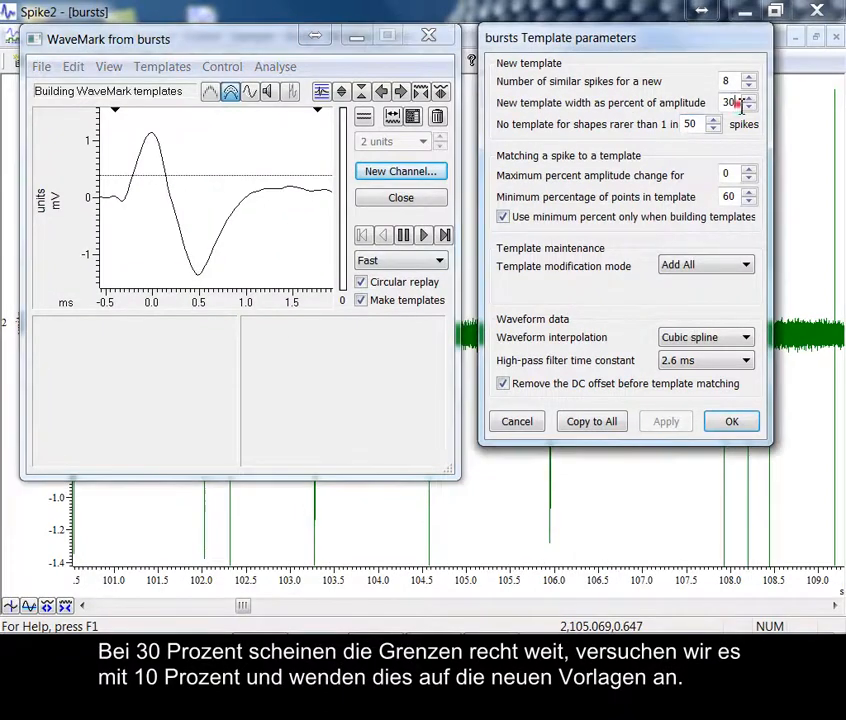
{"action": "type", "text": "10"}
{"action": "left_click", "coordinate": [665, 421]}
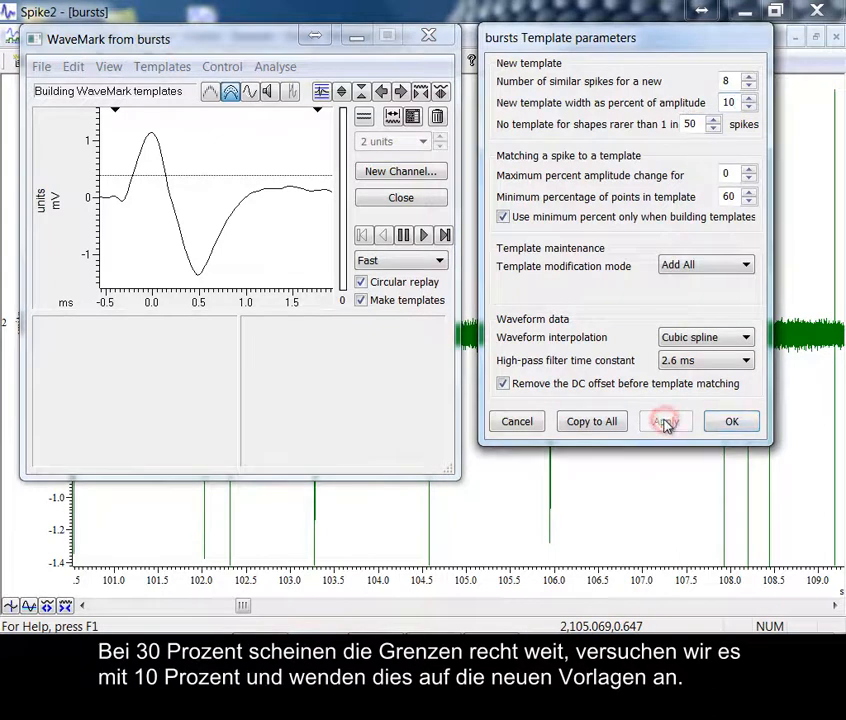
{"action": "left_click_drag", "start_coordinate": [259, 156], "coordinate": [171, 352]}
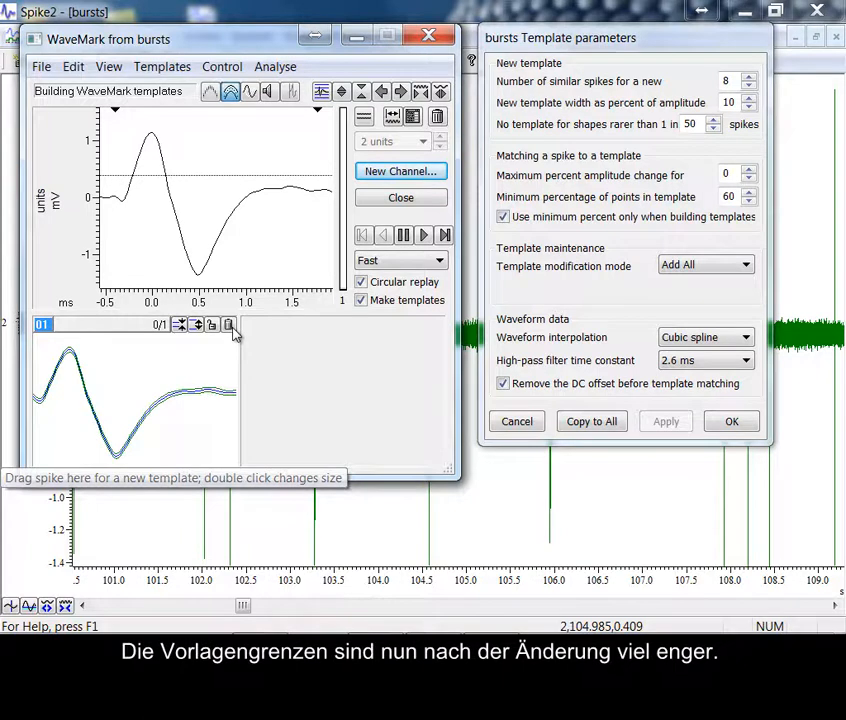
{"action": "left_click", "coordinate": [229, 325]}
- Apply a new template width of 20 percent of amplitude and create a template from the displayed spike
{"action": "left_click_drag", "start_coordinate": [733, 108], "coordinate": [703, 108]}
{"action": "type", "text": "20"}
{"action": "left_click", "coordinate": [665, 421]}
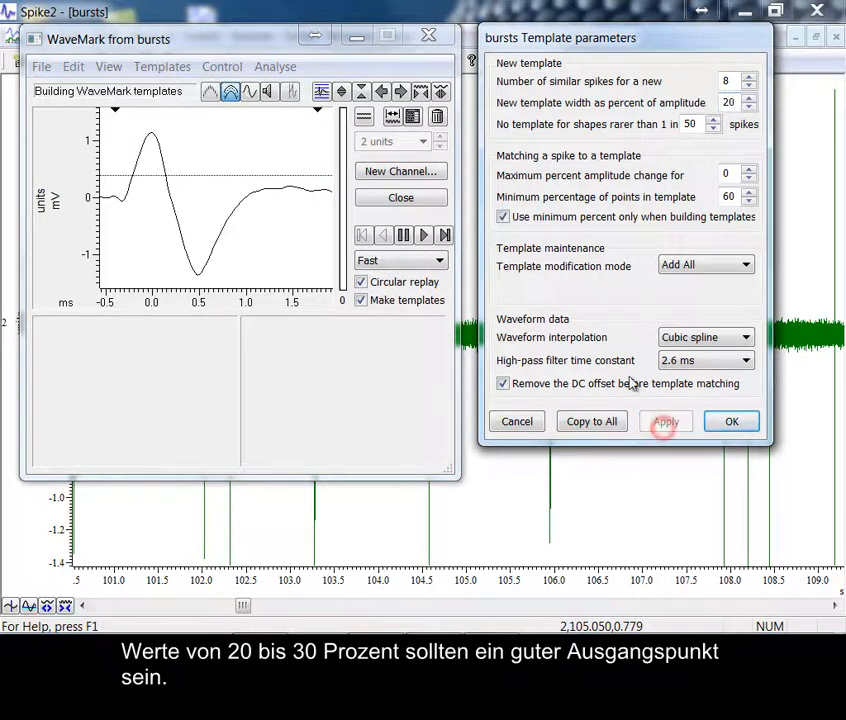
{"action": "left_click_drag", "start_coordinate": [283, 132], "coordinate": [193, 332]}
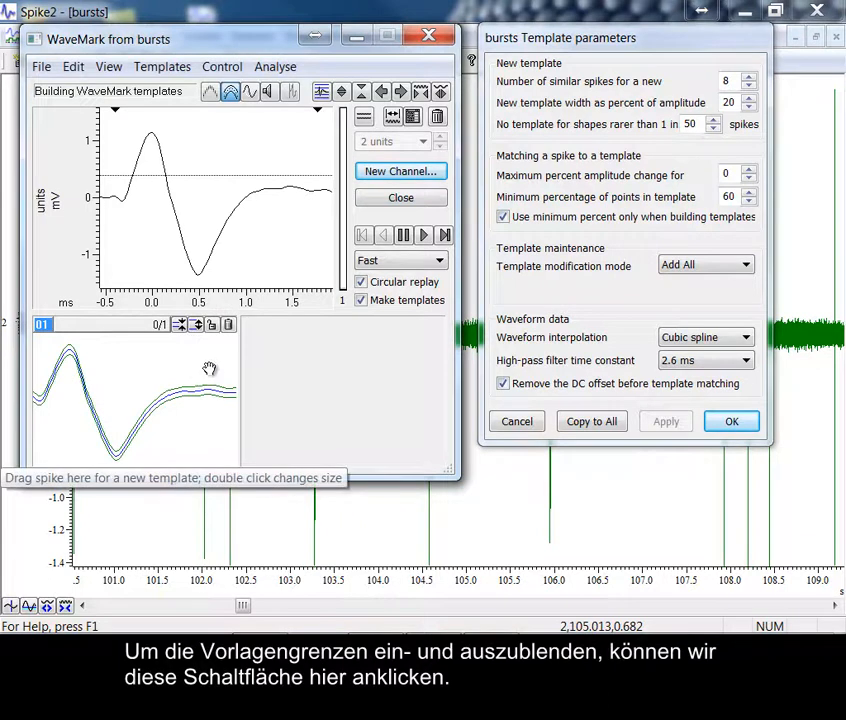
- Switch the template boundaries off and on again, and delete template 01
{"action": "left_click", "coordinate": [233, 98]}
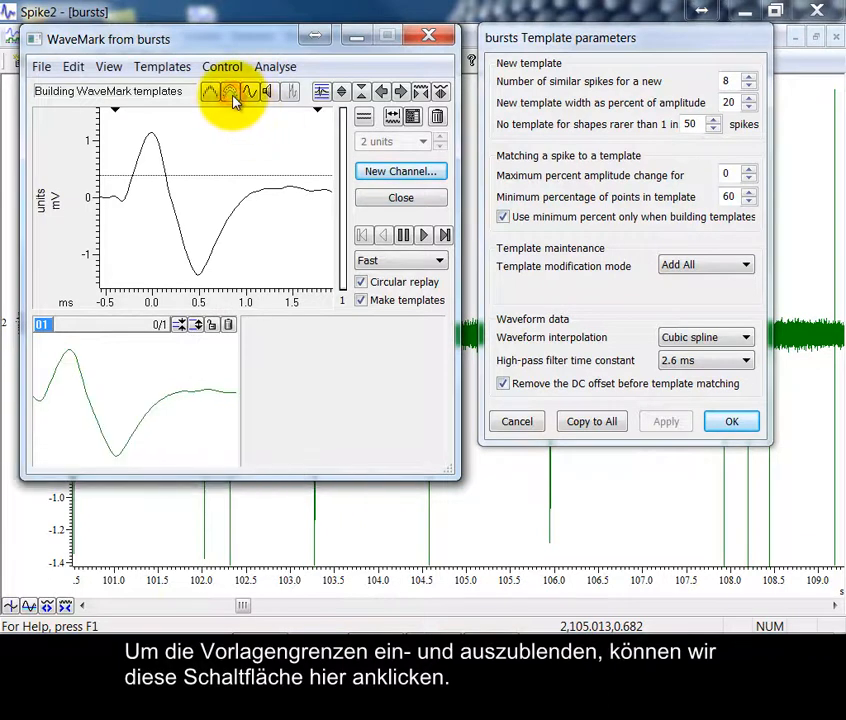
{"action": "left_click", "coordinate": [233, 98]}
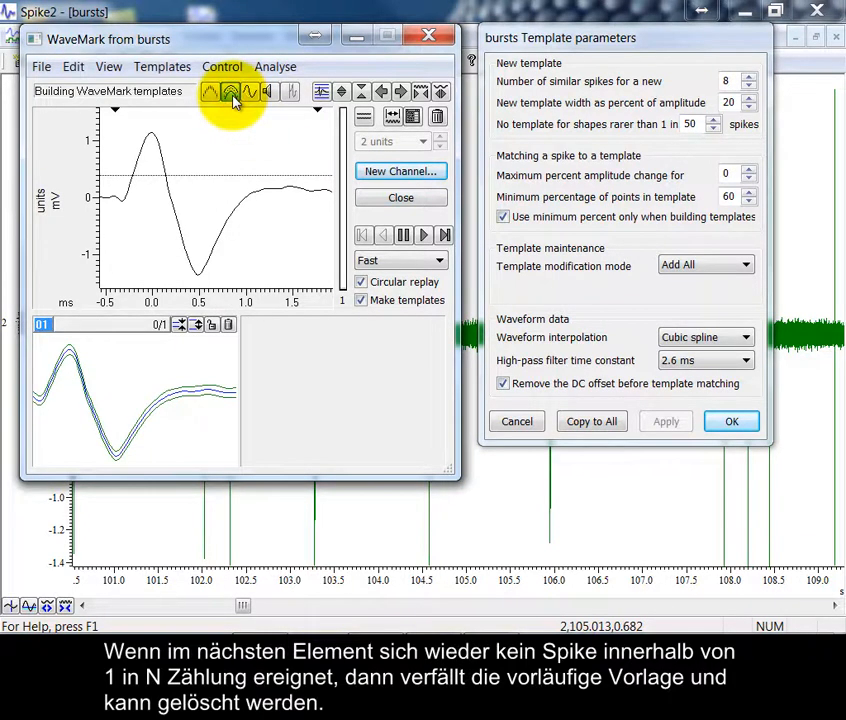
{"action": "left_click", "coordinate": [232, 326]}
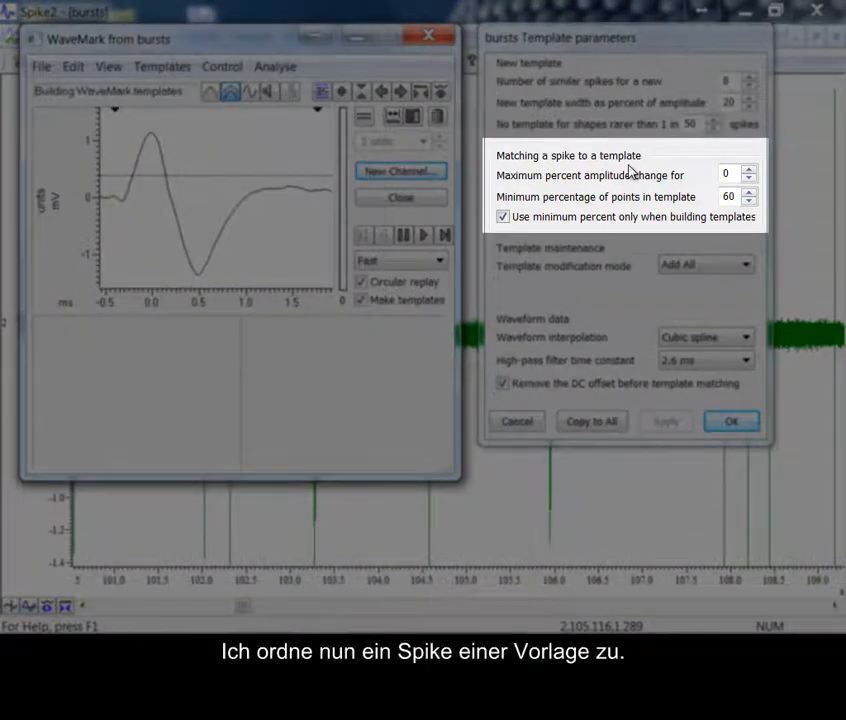
- Create template 01 from the displayed spike and template 02 from the spike two positions further on
{"action": "double_click", "coordinate": [741, 174]}
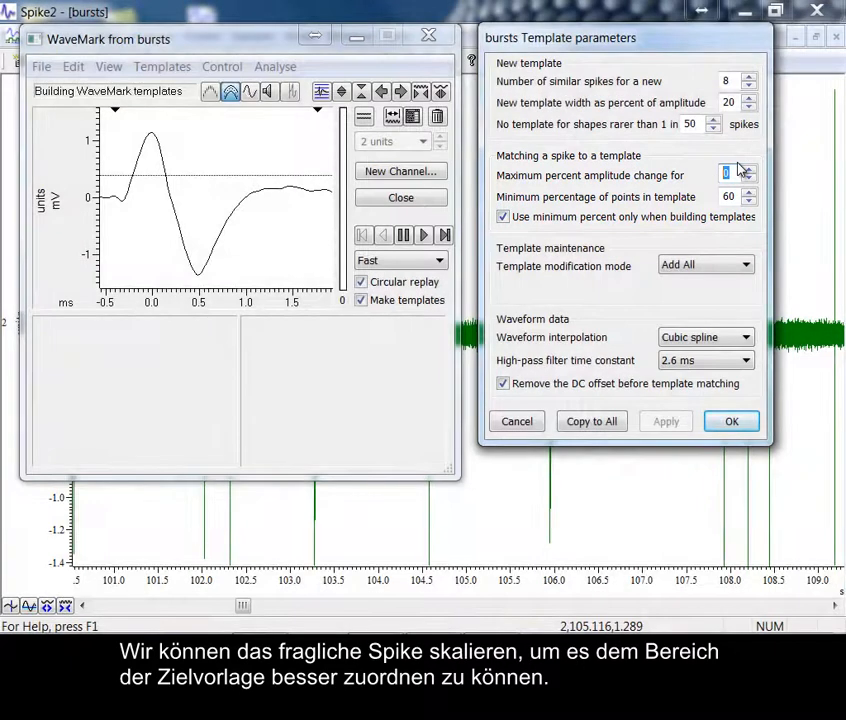
{"action": "mouse_move", "coordinate": [287, 145]}
{"action": "left_mouse_down"}
{"action": "mouse_move", "coordinate": [248, 224]}
{"action": "mouse_move", "coordinate": [211, 340]}
{"action": "mouse_move", "coordinate": [200, 347]}
{"action": "left_mouse_up"}
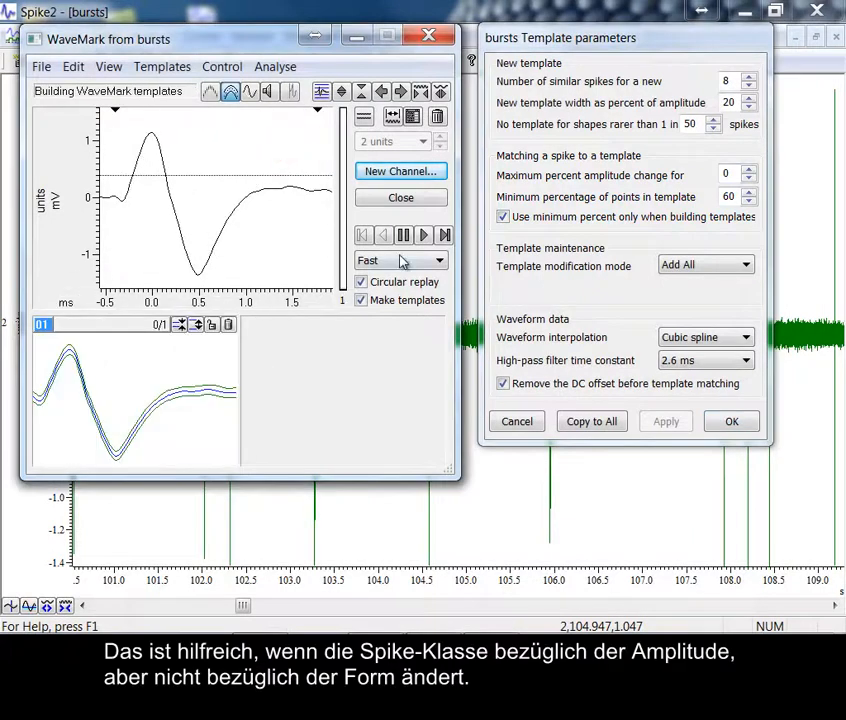
{"action": "left_click", "coordinate": [446, 235]}
{"action": "left_click", "coordinate": [446, 235]}
{"action": "left_click_drag", "start_coordinate": [226, 206], "coordinate": [355, 399]}
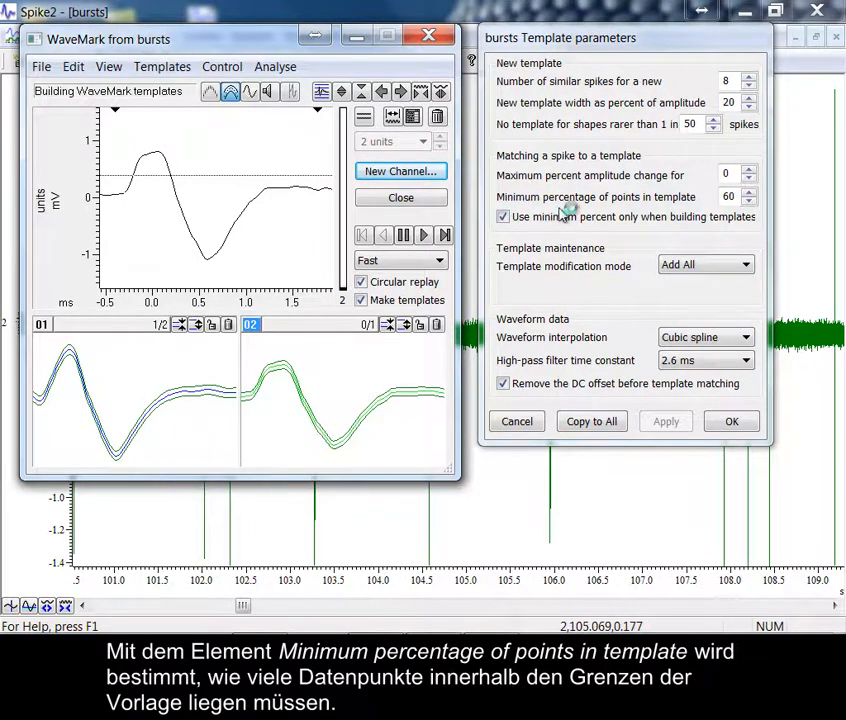
- Apply a minimum percentage of points in template of 20 and clear all templates
{"action": "double_click", "coordinate": [730, 197]}
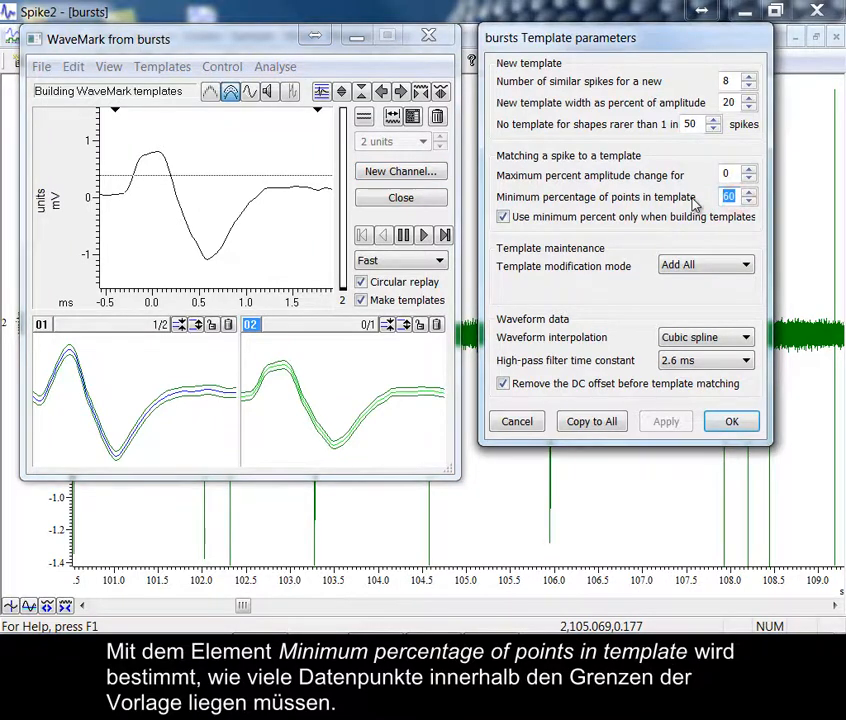
{"action": "type", "text": "2"}
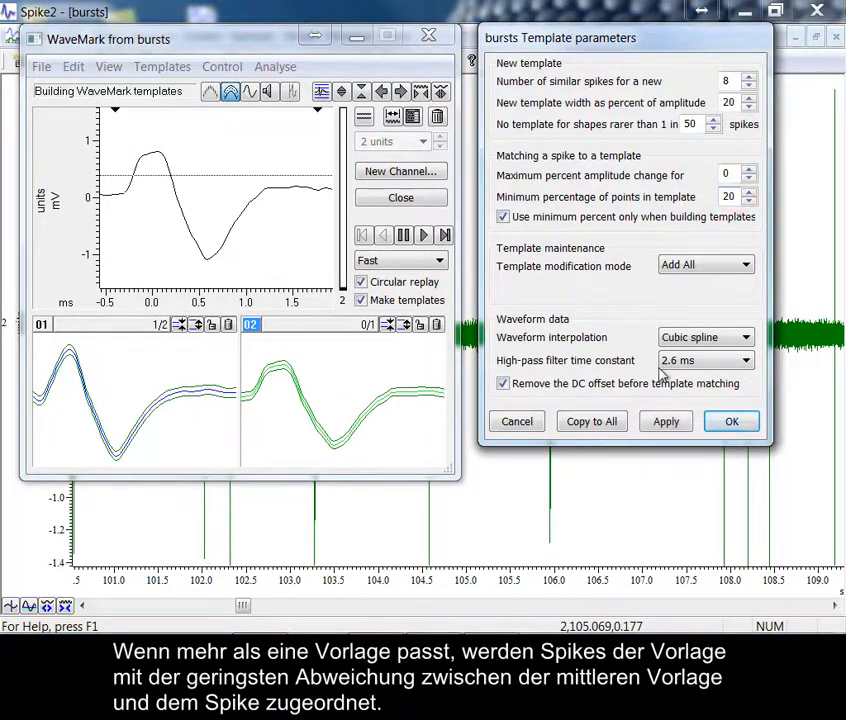
{"action": "left_click", "coordinate": [666, 422]}
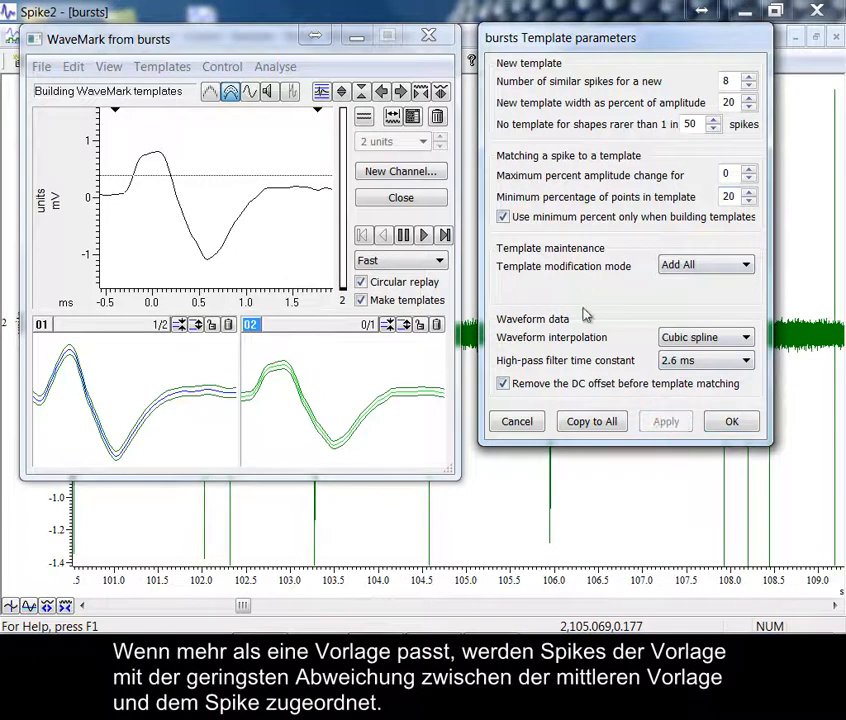
{"action": "left_click", "coordinate": [437, 116]}
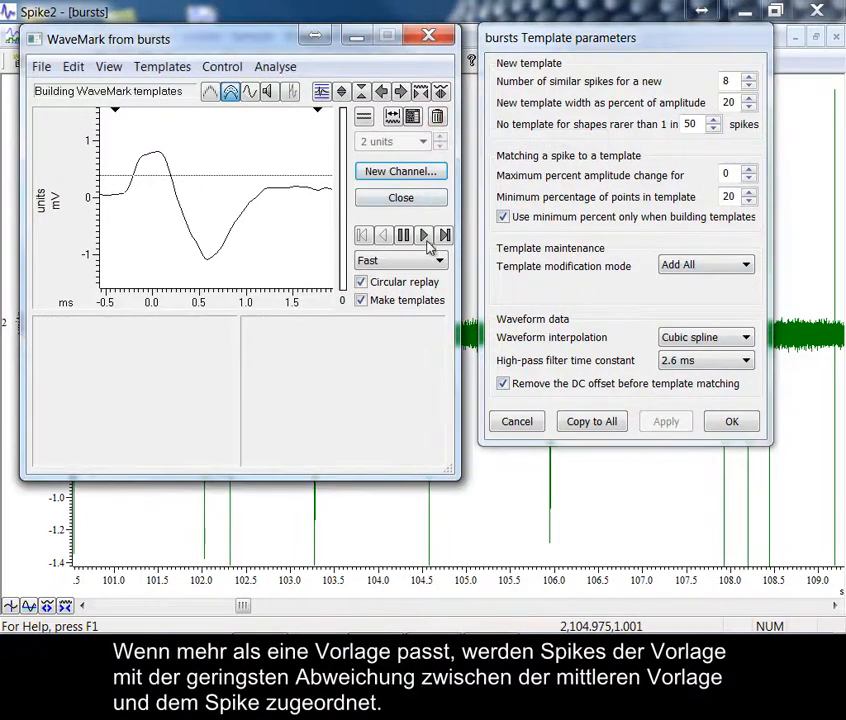
- Build templates automatically by replaying the spikes with Make templates enabled, and pause the replay
{"action": "left_click", "coordinate": [388, 306]}
{"action": "left_click", "coordinate": [388, 306]}
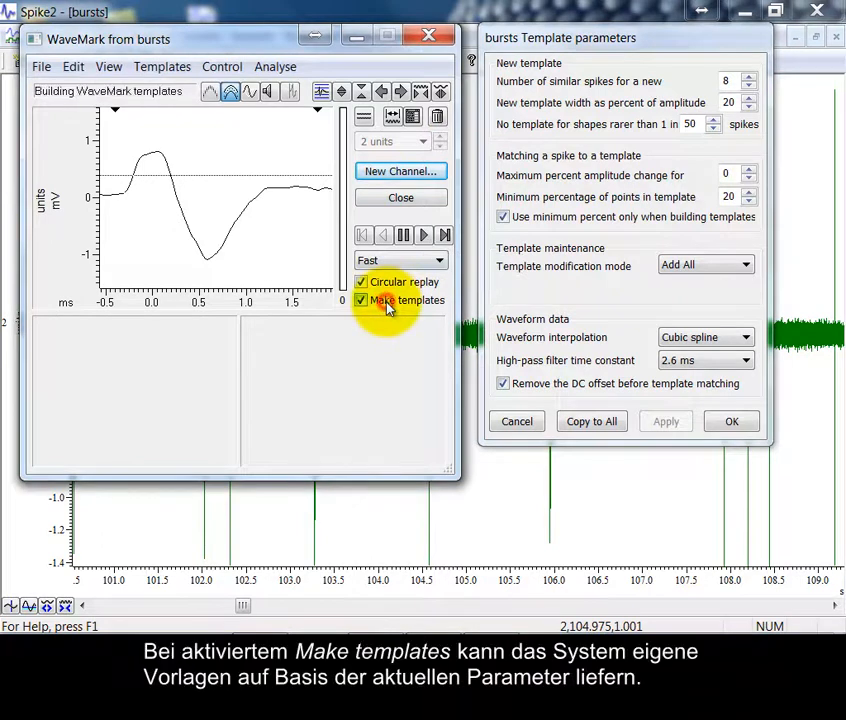
{"action": "left_click", "coordinate": [423, 235]}
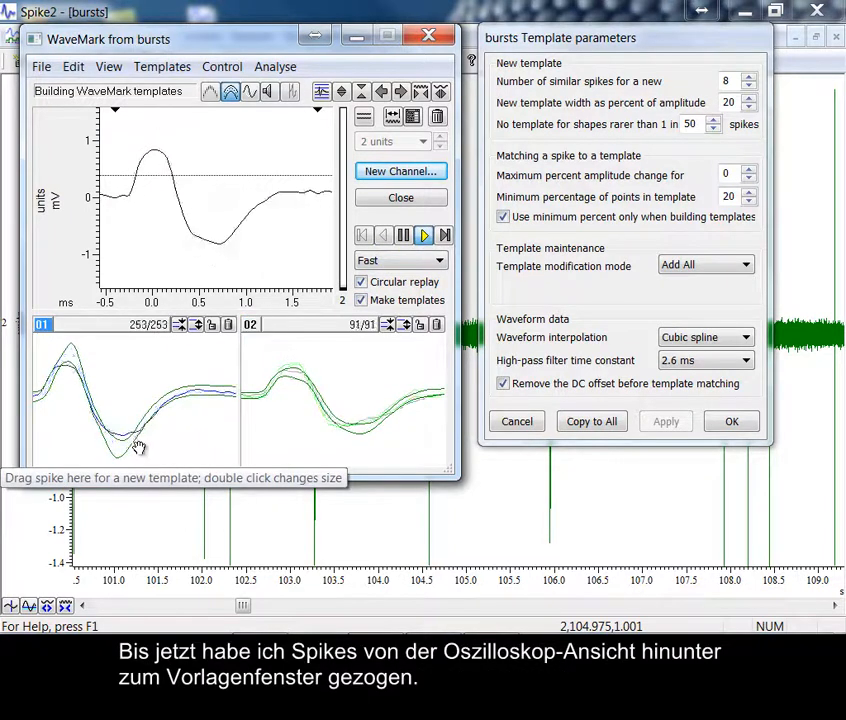
{"action": "left_click", "coordinate": [404, 236]}
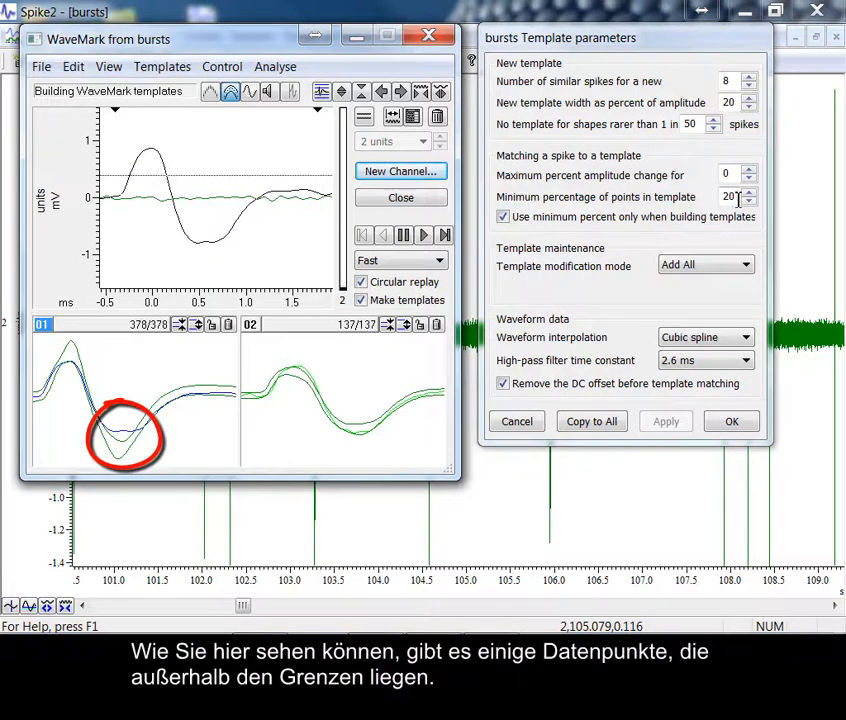
- Apply a minimum percentage of points in template of 60 and clear all templates
{"action": "left_click_drag", "start_coordinate": [737, 200], "coordinate": [703, 198]}
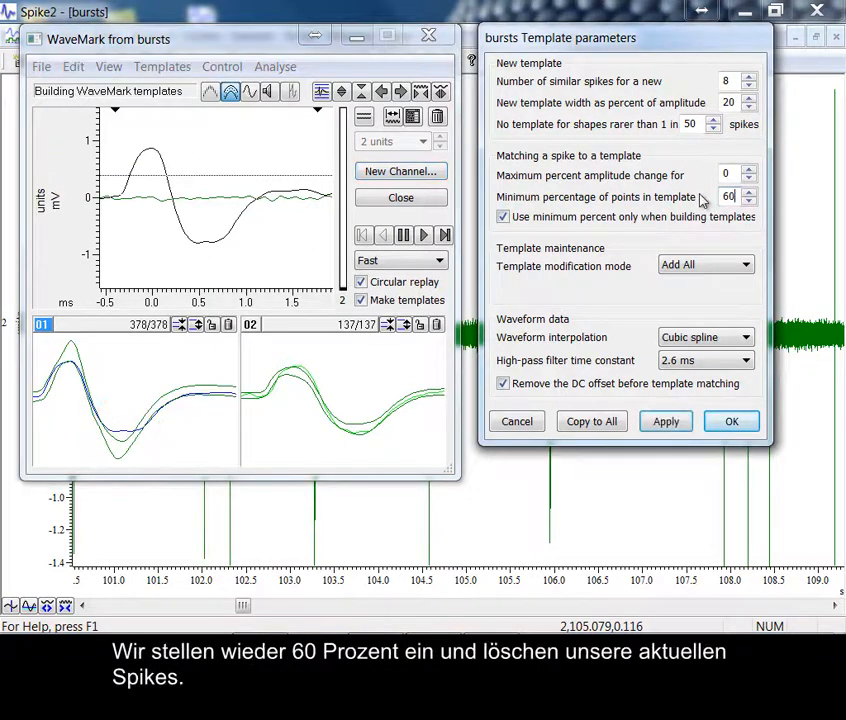
{"action": "left_click", "coordinate": [663, 420]}
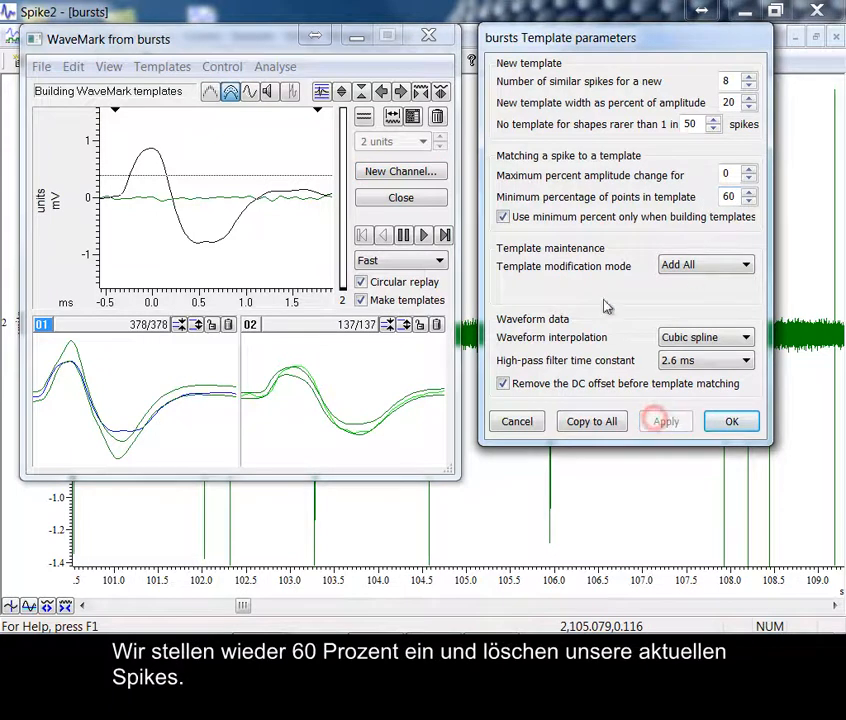
{"action": "left_click", "coordinate": [437, 117]}
- Replay the spikes to rebuild the templates, toggling the minimum-percent-only-when-building option off and on, and pause the replay
{"action": "left_click", "coordinate": [426, 234]}
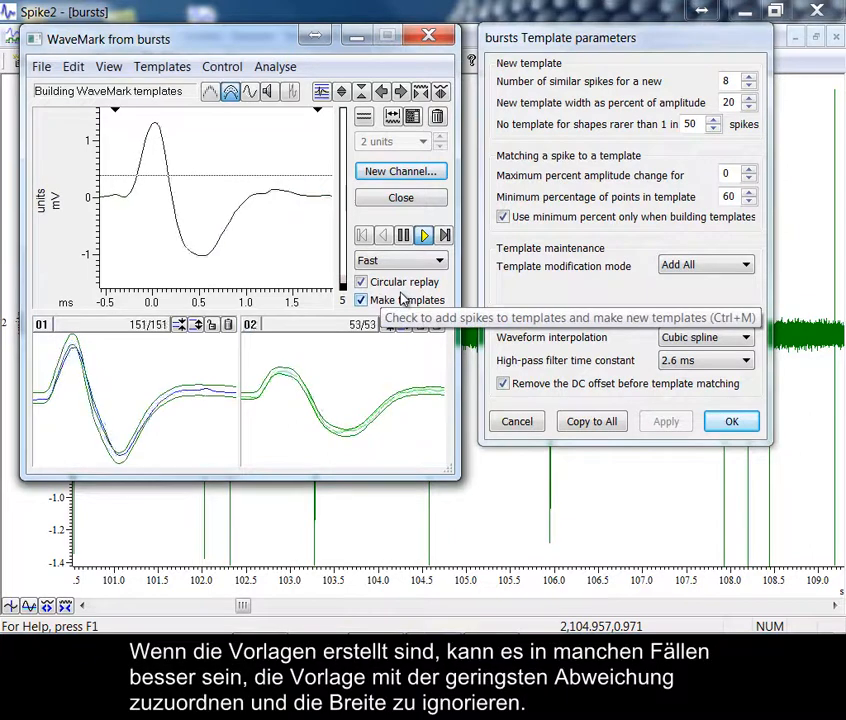
{"action": "left_click", "coordinate": [504, 218]}
{"action": "left_click", "coordinate": [504, 218]}
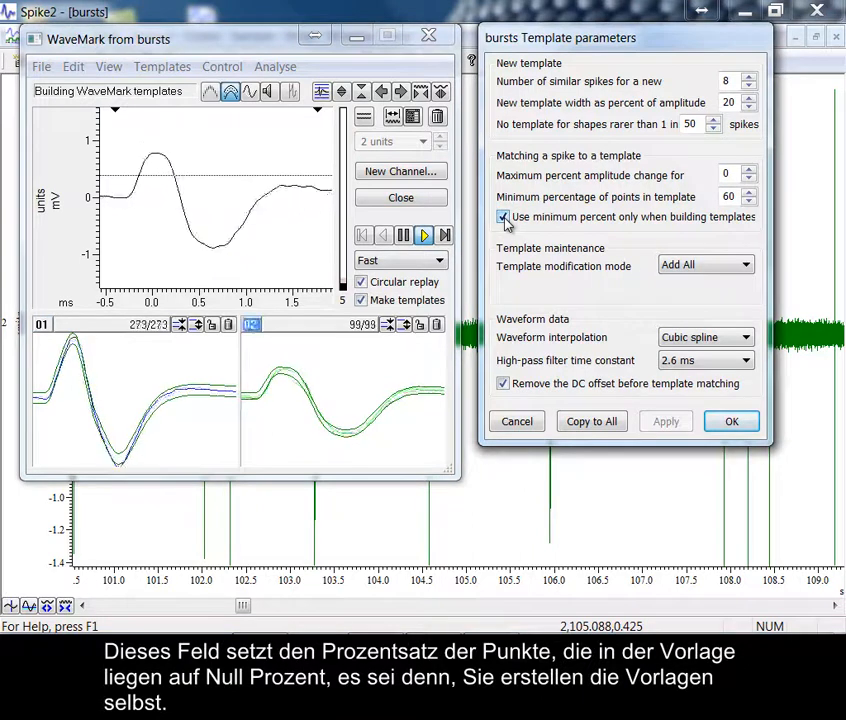
{"action": "left_click", "coordinate": [405, 236]}
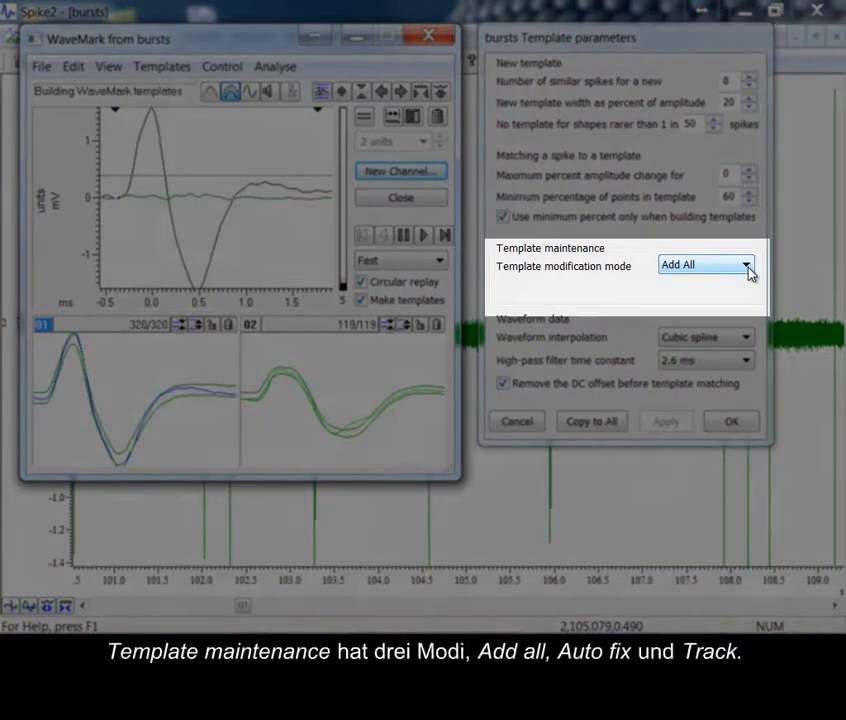
- Set the template modification mode to Auto Fix and toggle the lock on template 02
{"action": "left_click", "coordinate": [746, 265]}
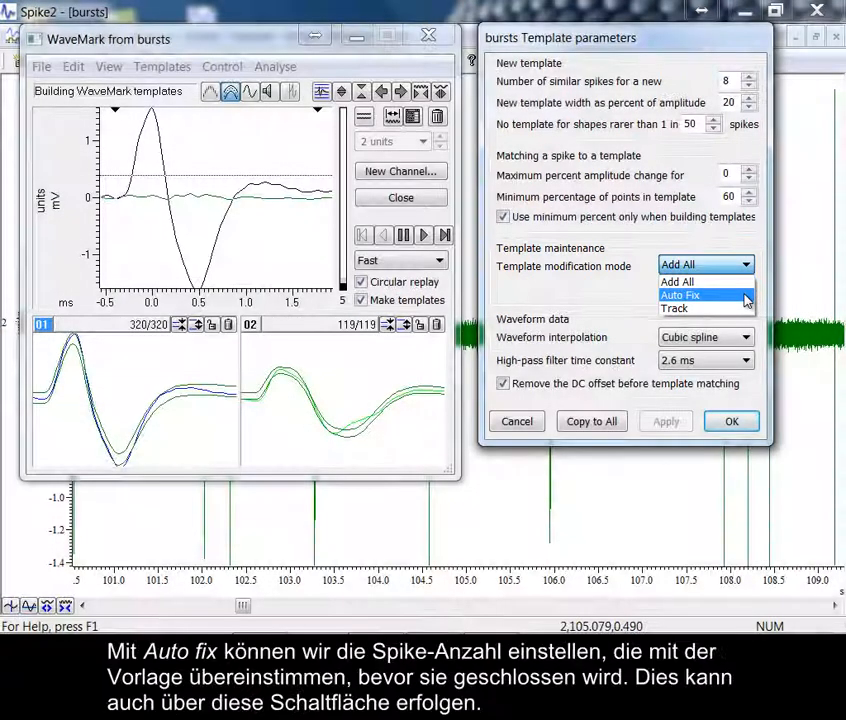
{"action": "left_click", "coordinate": [746, 295]}
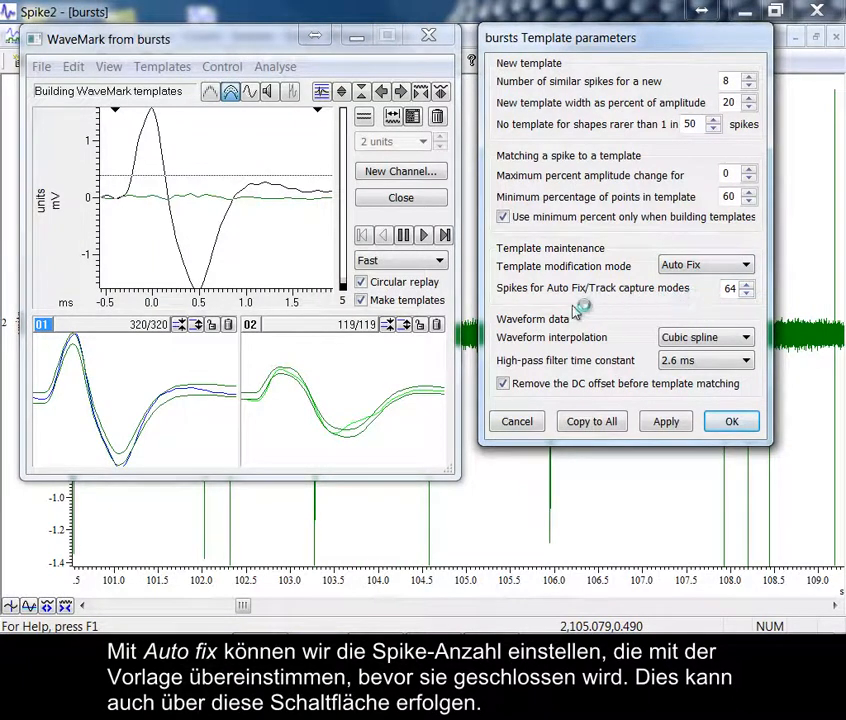
{"action": "left_click", "coordinate": [420, 328]}
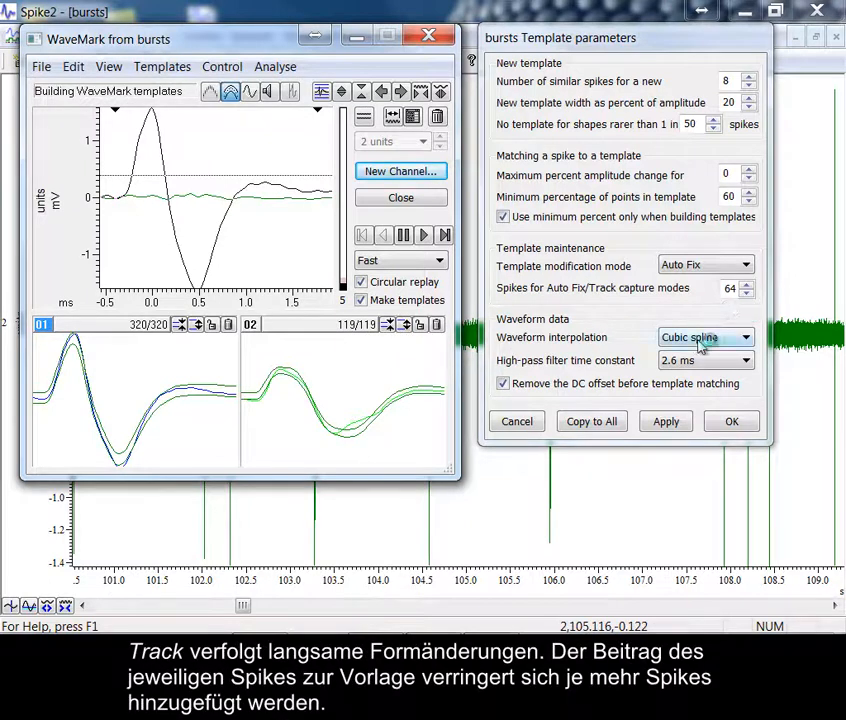
- Switch the template modification mode to Track, and set it back to Add All
{"action": "left_click", "coordinate": [720, 266]}
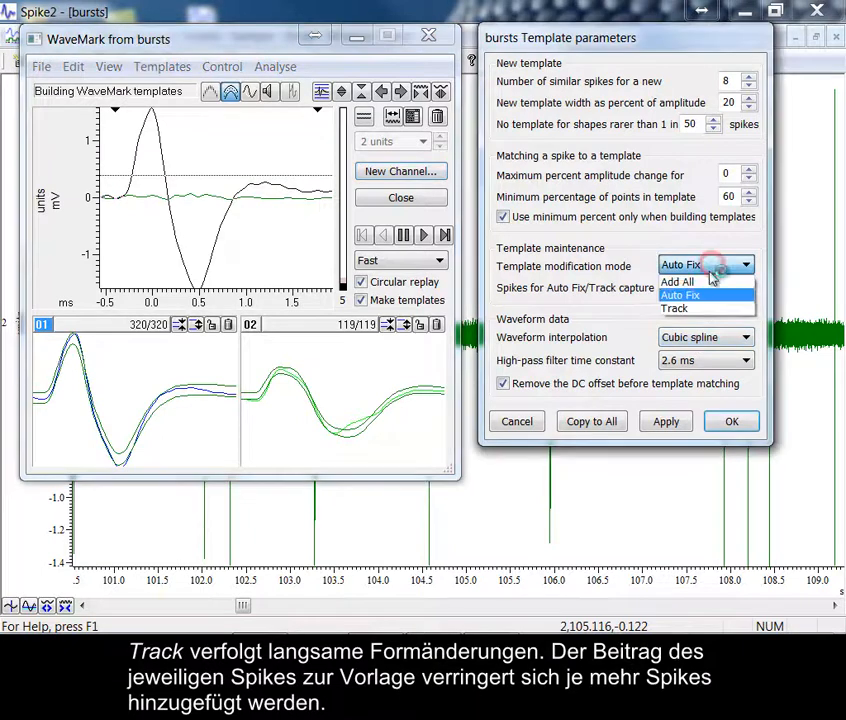
{"action": "left_click", "coordinate": [703, 309]}
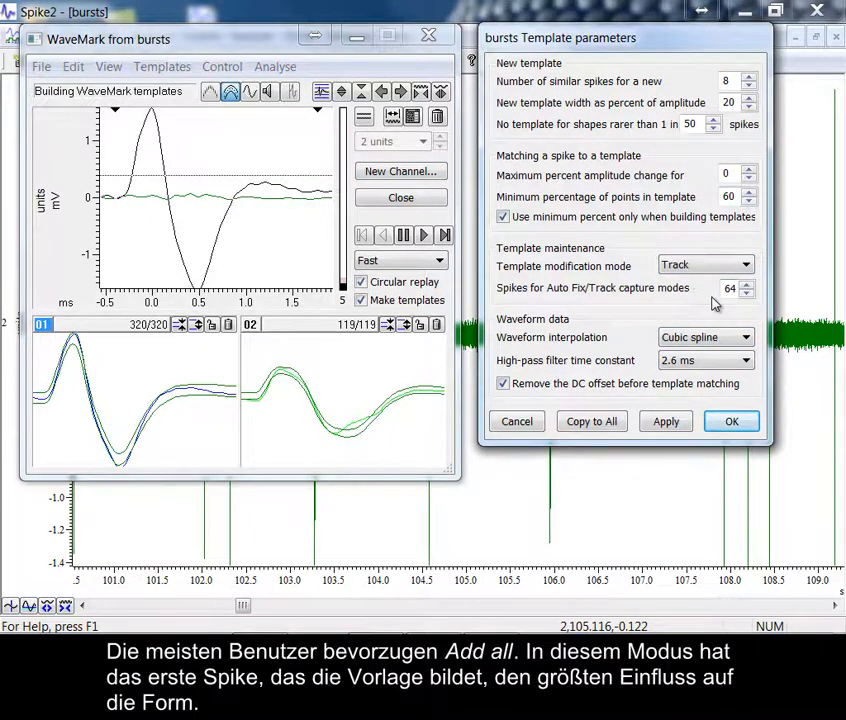
{"action": "left_click", "coordinate": [698, 268]}
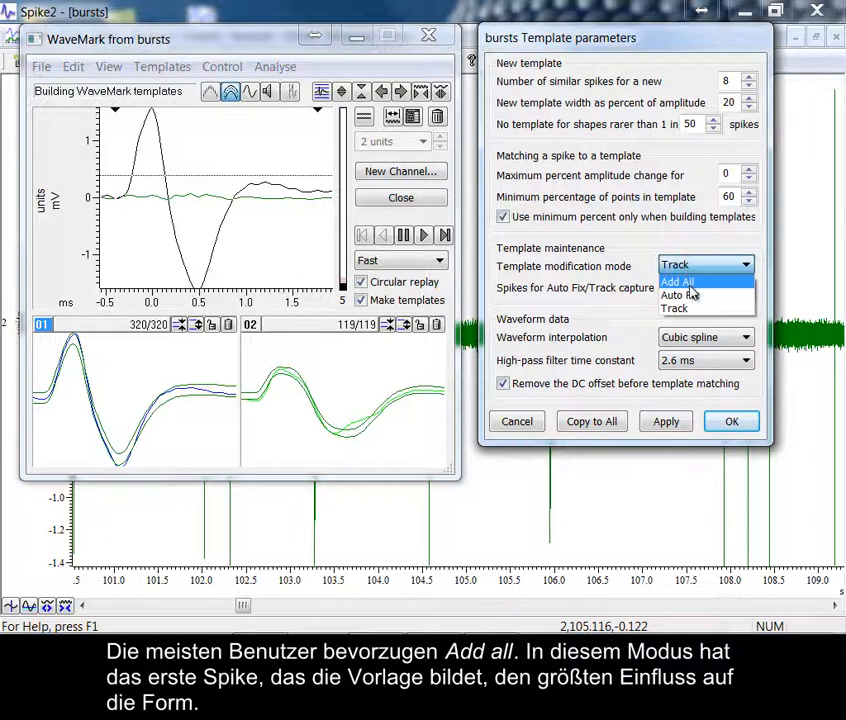
{"action": "left_click", "coordinate": [689, 284]}
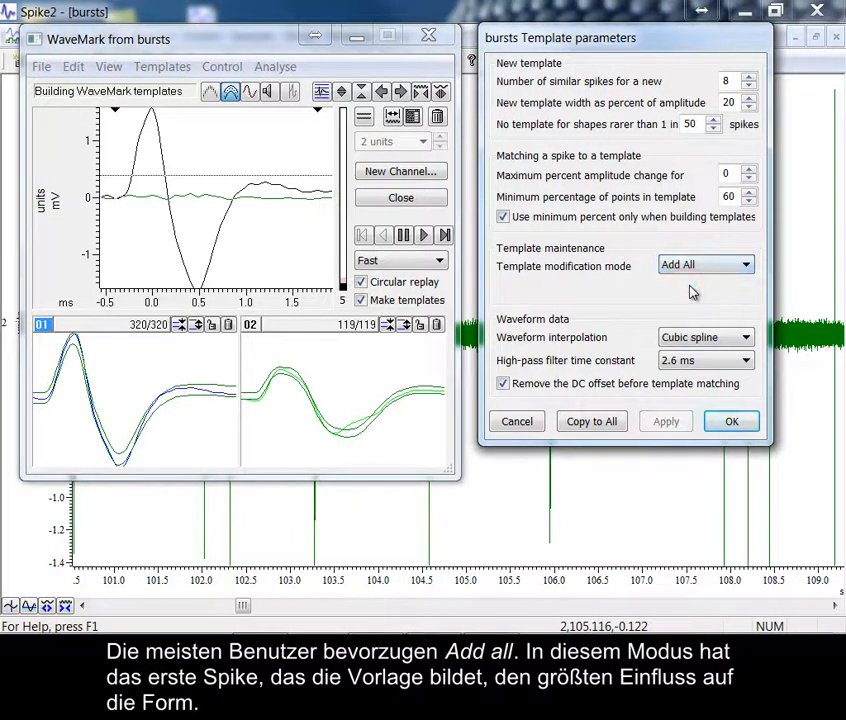
- Clear all templates and replay the spikes until template 01 forms, pausing the replay there
{"action": "left_click", "coordinate": [438, 117]}
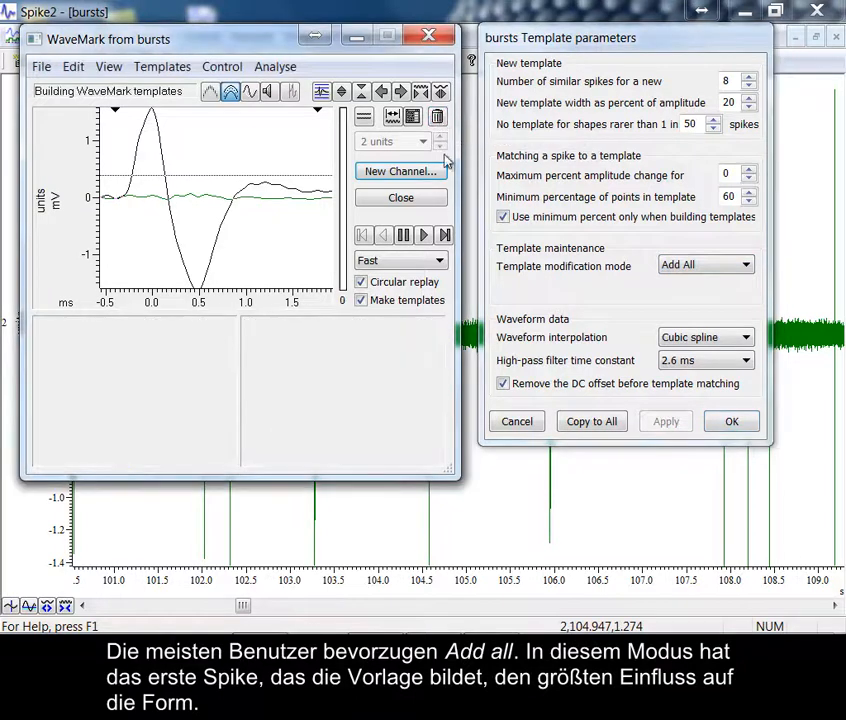
{"action": "left_click", "coordinate": [424, 236]}
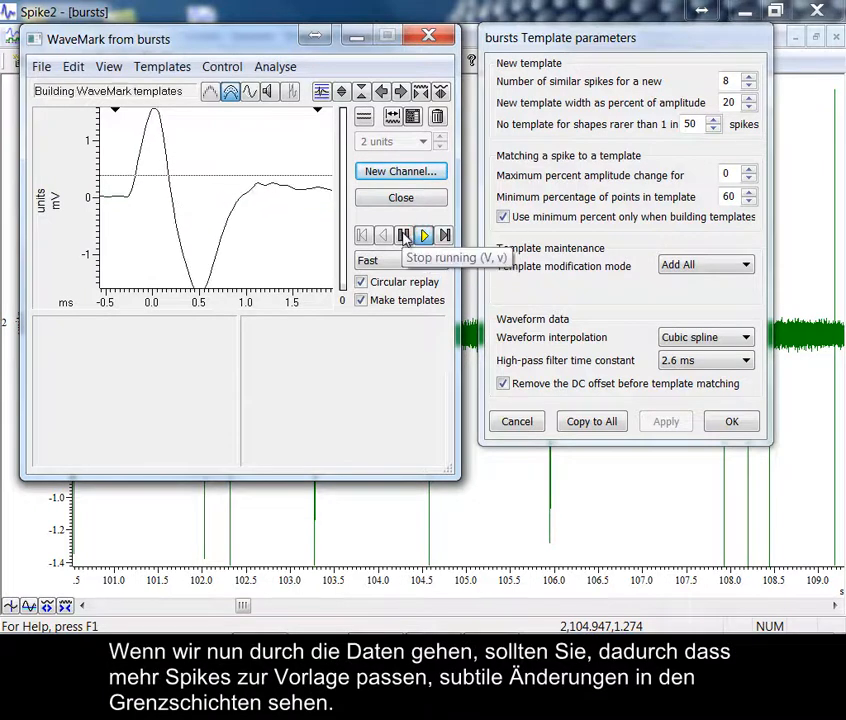
{"action": "left_click", "coordinate": [404, 236]}
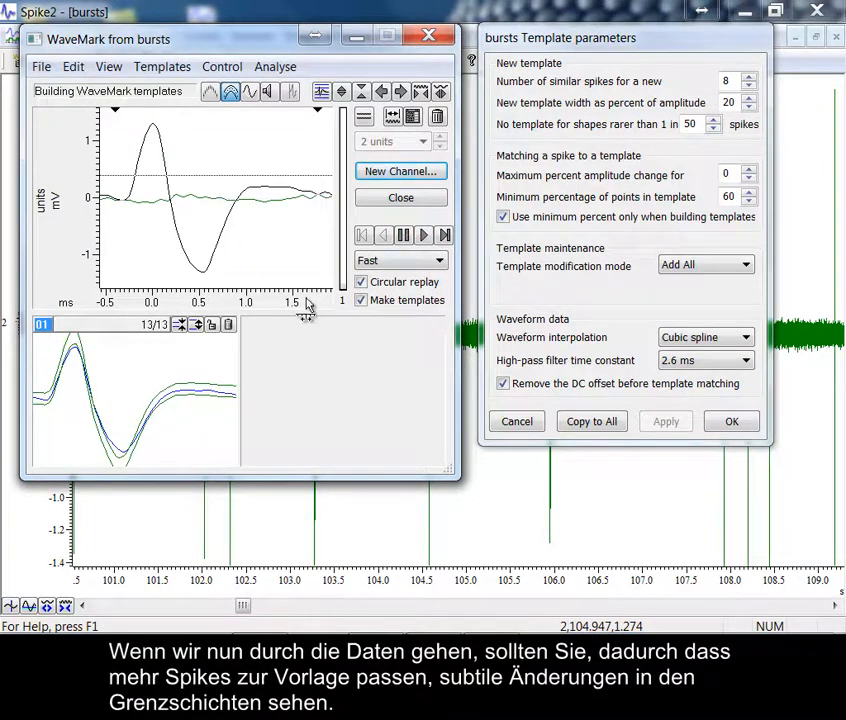
- Enlarge the template 01 display and step forward one spike at a time to examine how the template boundaries adapt
{"action": "double_click", "coordinate": [214, 355]}
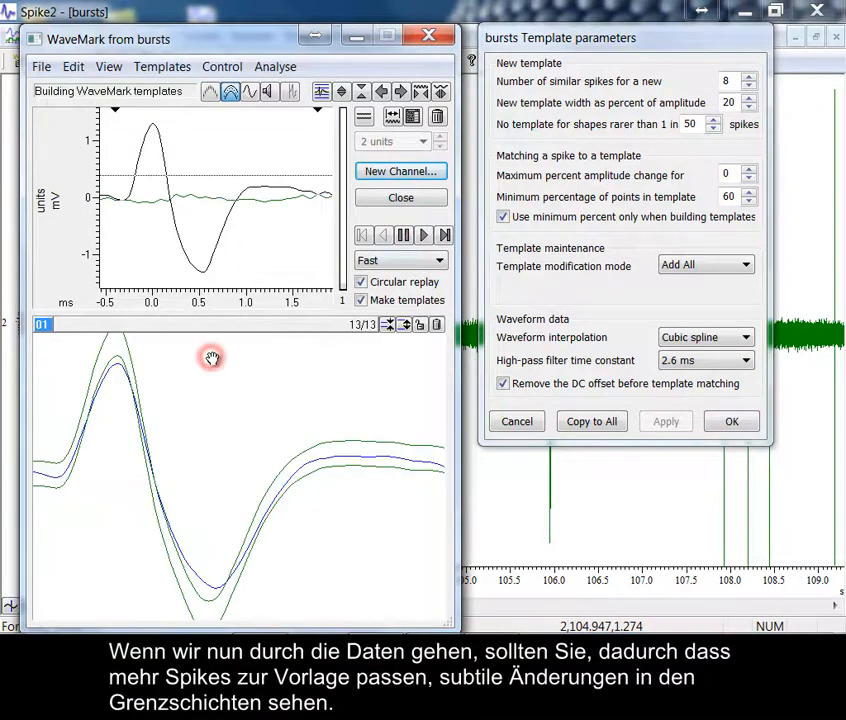
{"action": "left_click", "coordinate": [445, 236]}
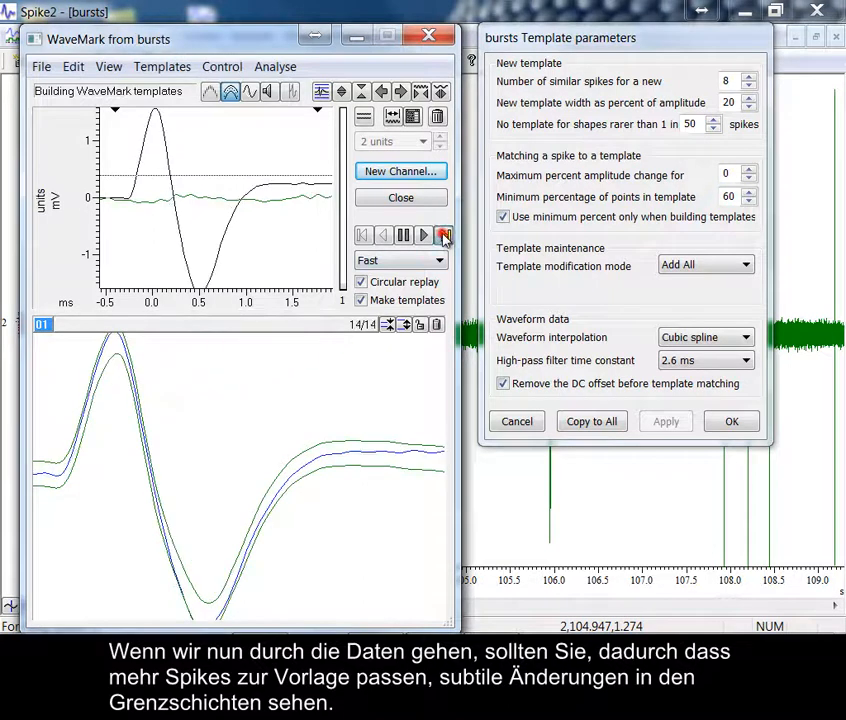
{"action": "left_click", "coordinate": [445, 236]}
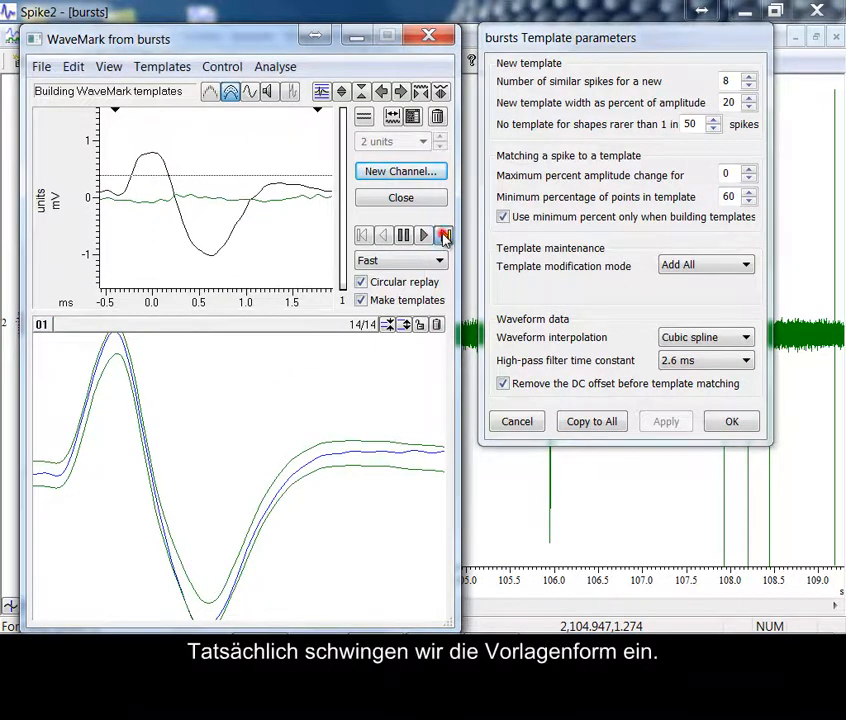
{"action": "left_click", "coordinate": [445, 236]}
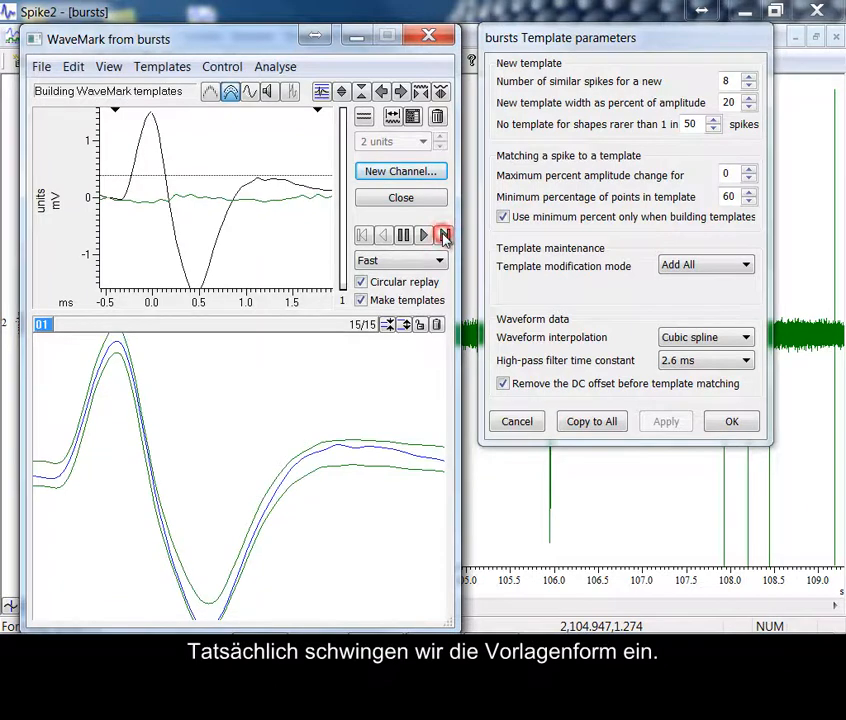
{"action": "left_click", "coordinate": [445, 236]}
{"action": "left_click", "coordinate": [445, 236]}
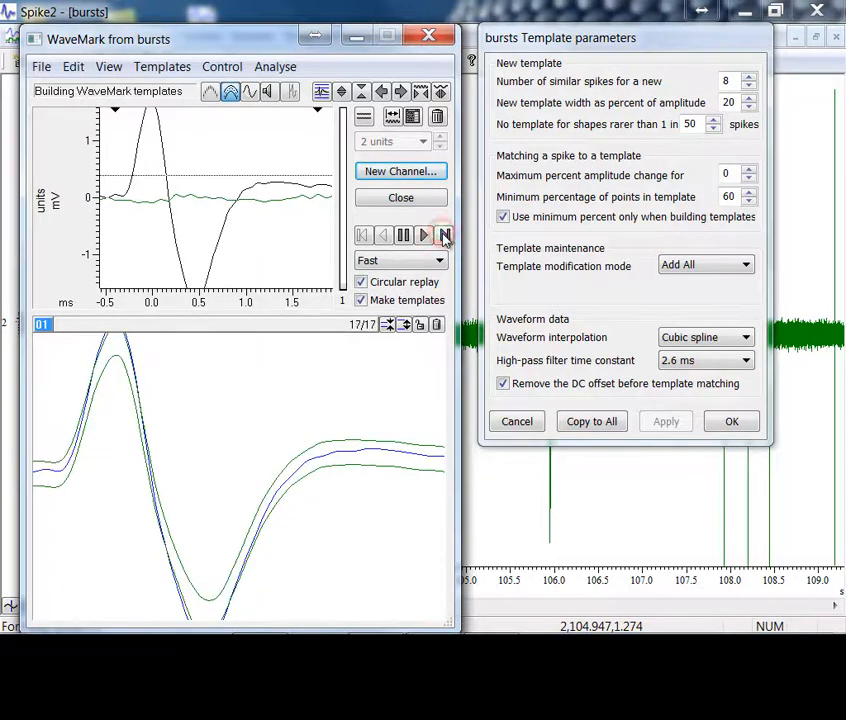
{"action": "left_click", "coordinate": [445, 236]}
{"action": "left_click", "coordinate": [445, 236]}
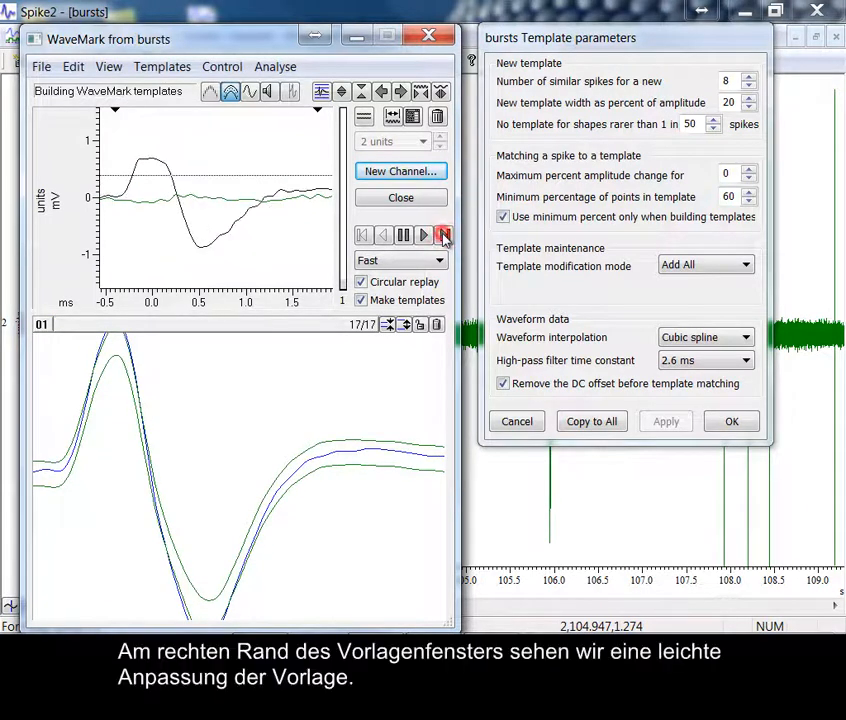
{"action": "left_click", "coordinate": [445, 236]}
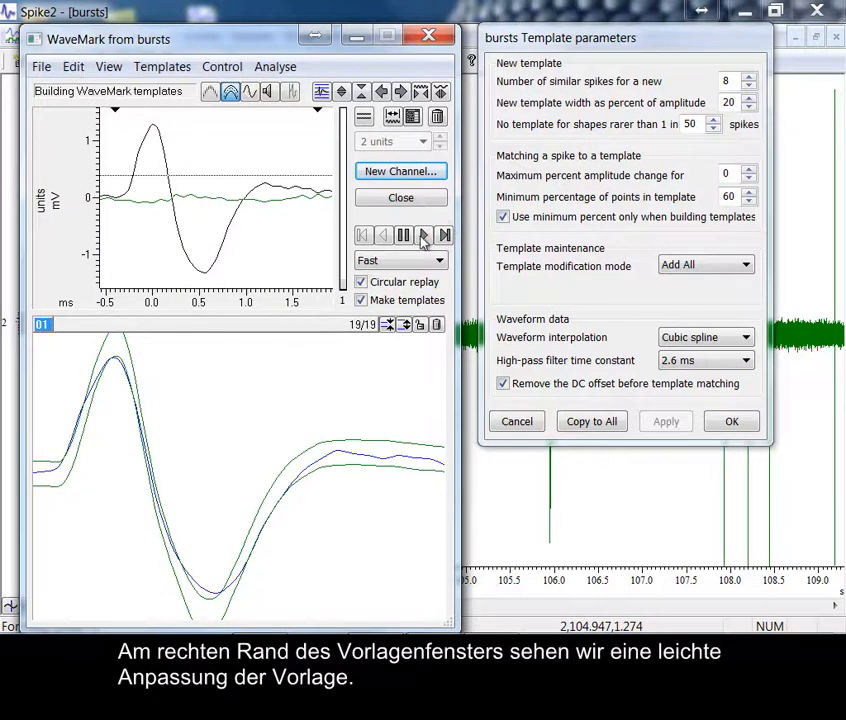
- Resume the continuous spike replay, delete the single displayed template, and clear all templates
{"action": "left_click", "coordinate": [421, 237]}
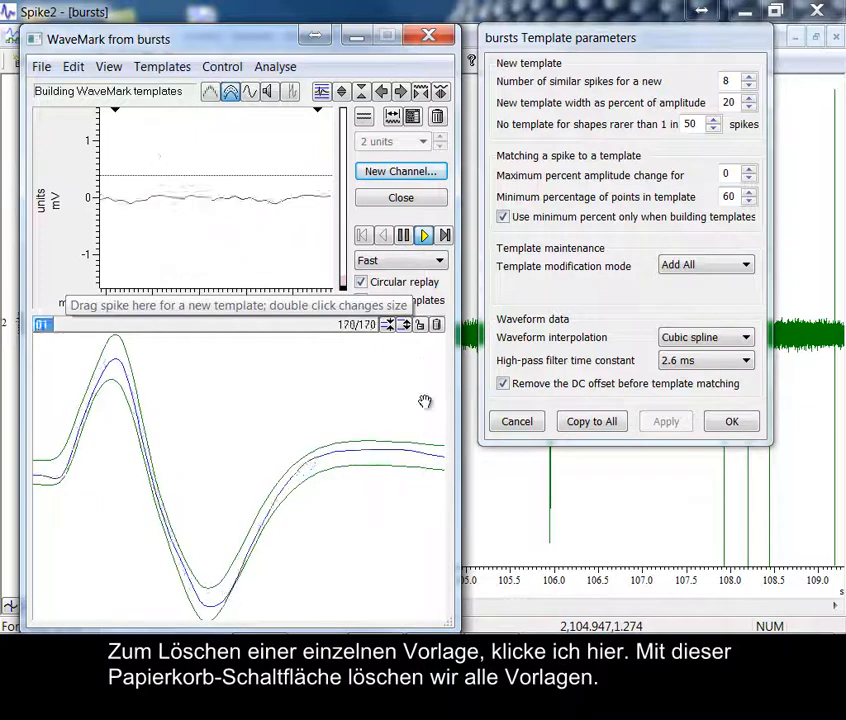
{"action": "left_click", "coordinate": [437, 326]}
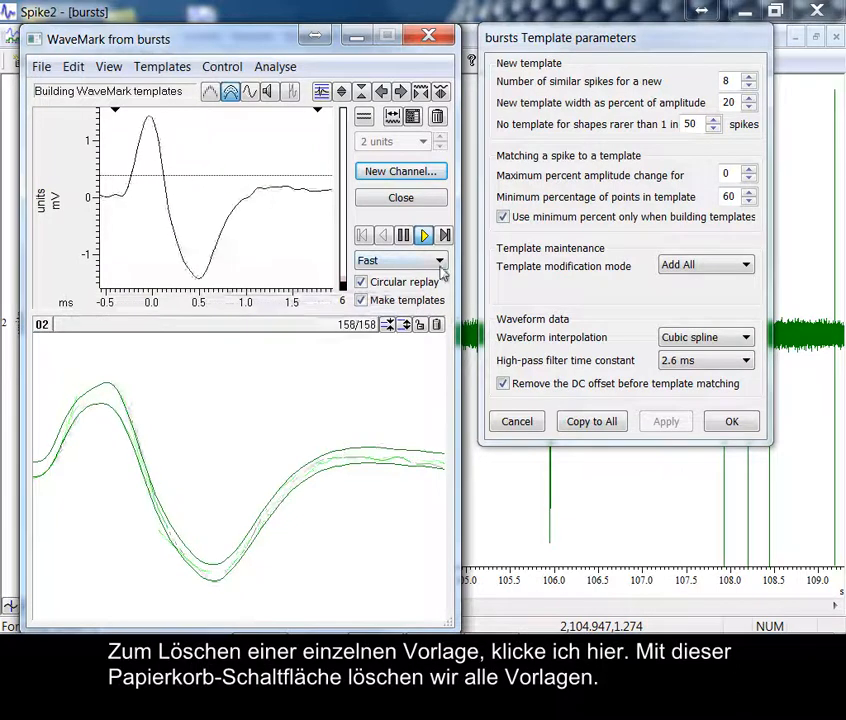
{"action": "left_click", "coordinate": [437, 117]}
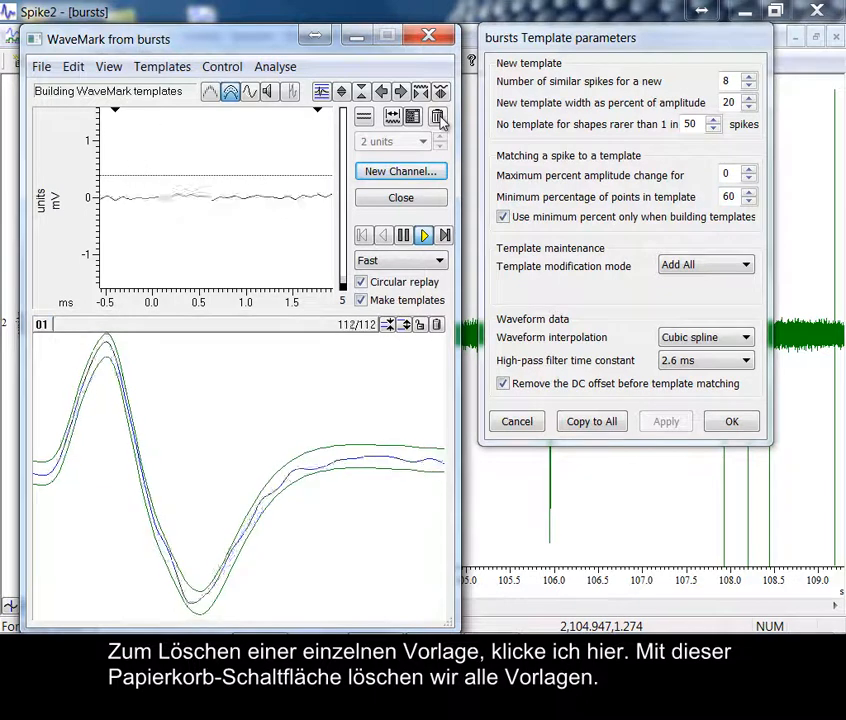
- Apply the Track template modification mode with 10 spikes for the capture modes, and delete template 01 so it rebuilds
{"action": "left_click", "coordinate": [674, 265]}
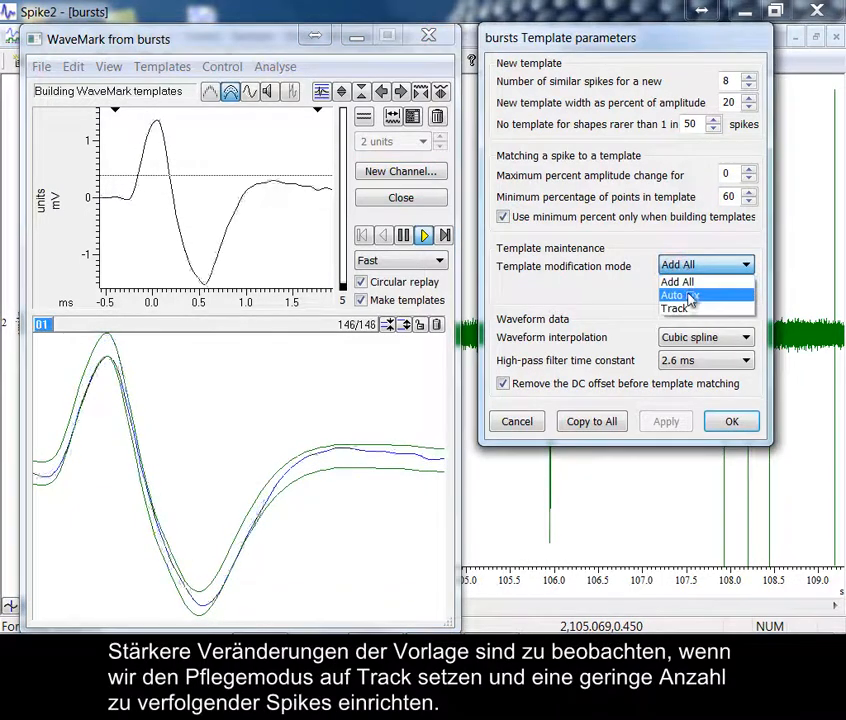
{"action": "left_click", "coordinate": [687, 309]}
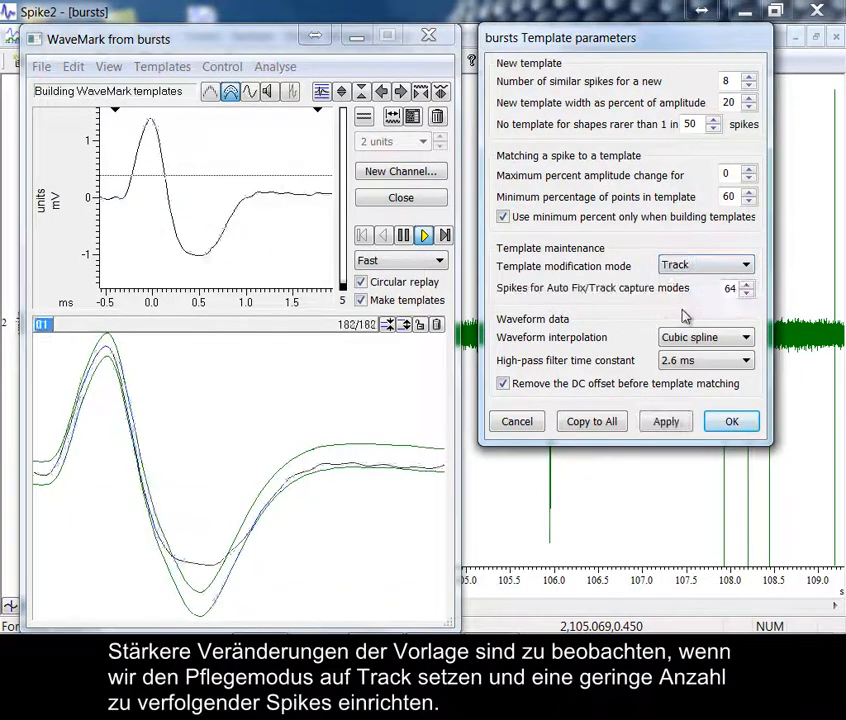
{"action": "double_click", "coordinate": [727, 288]}
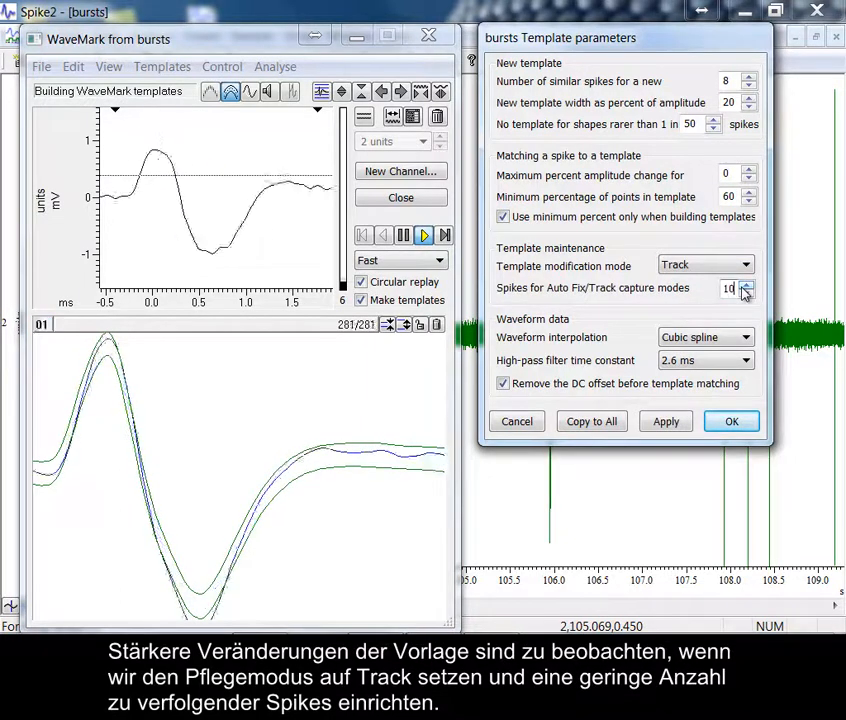
{"action": "left_click", "coordinate": [676, 425]}
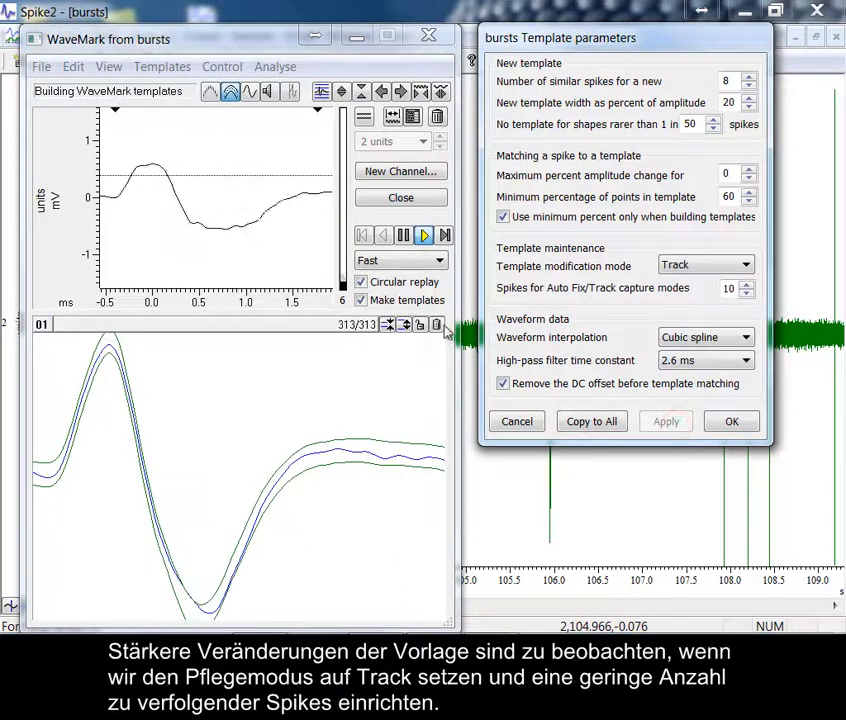
{"action": "left_click", "coordinate": [437, 326]}
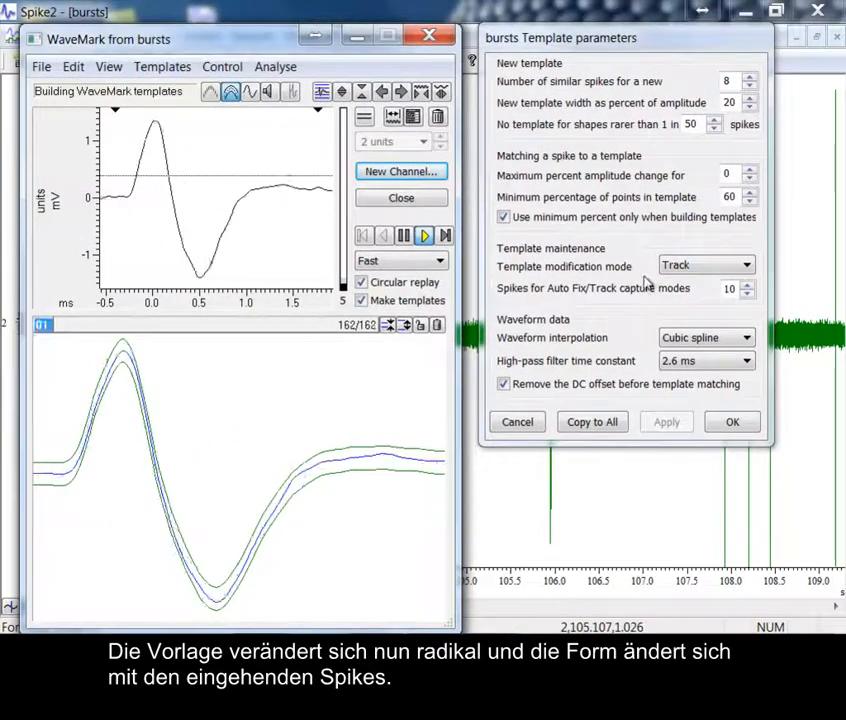
- Set the template modification mode to Add All and clear all templates
{"action": "left_click", "coordinate": [693, 266]}
{"action": "left_click", "coordinate": [680, 273]}
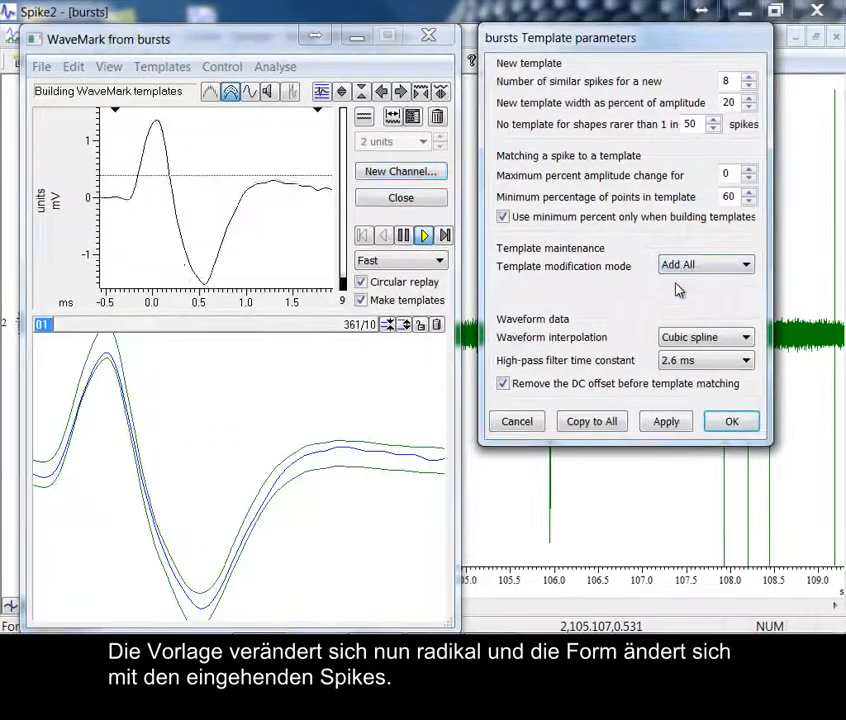
{"action": "left_click", "coordinate": [437, 117]}
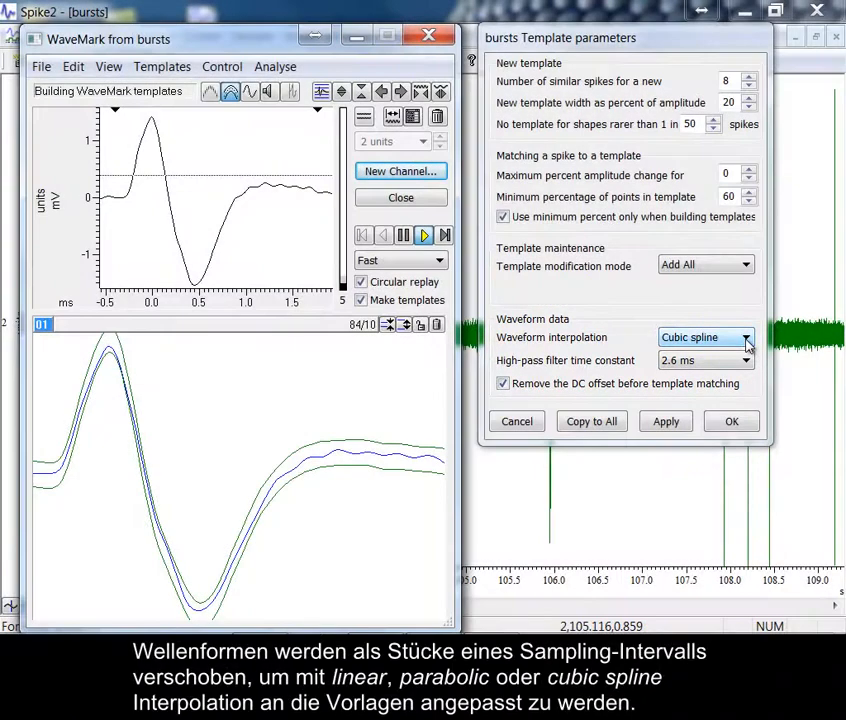
- Apply the template parameters with Cubic spline waveform interpolation and DC offset removal before template matching enabled, and close the dialog
{"action": "left_click", "coordinate": [745, 341]}
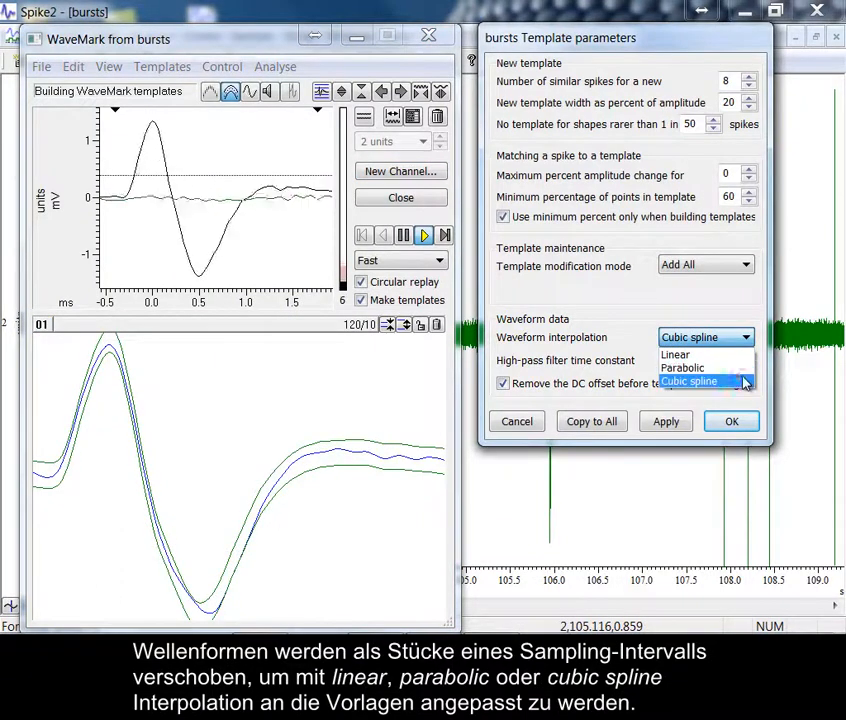
{"action": "left_click", "coordinate": [744, 381]}
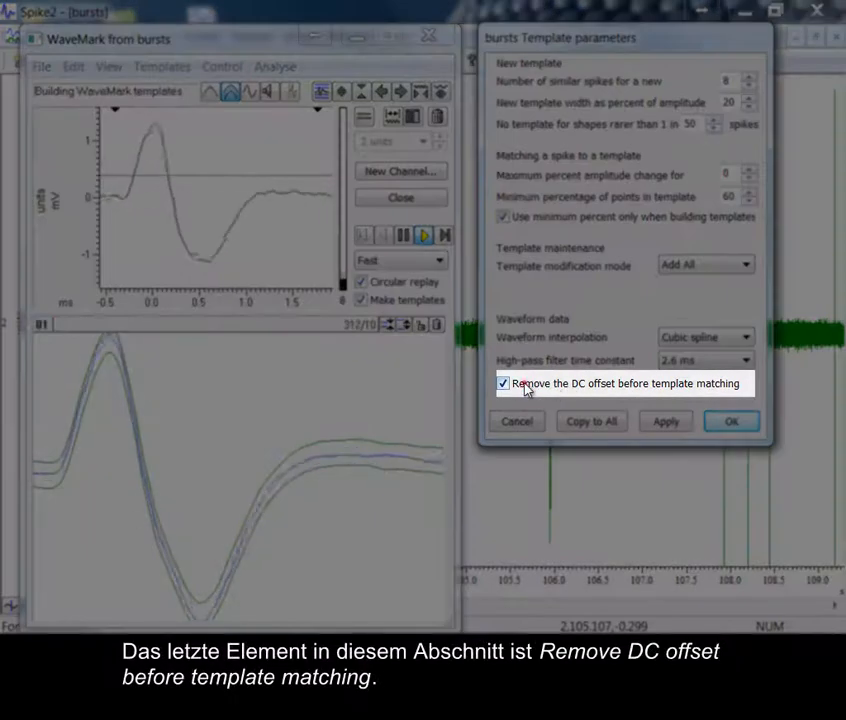
{"action": "left_click", "coordinate": [527, 389]}
{"action": "left_click", "coordinate": [527, 389]}
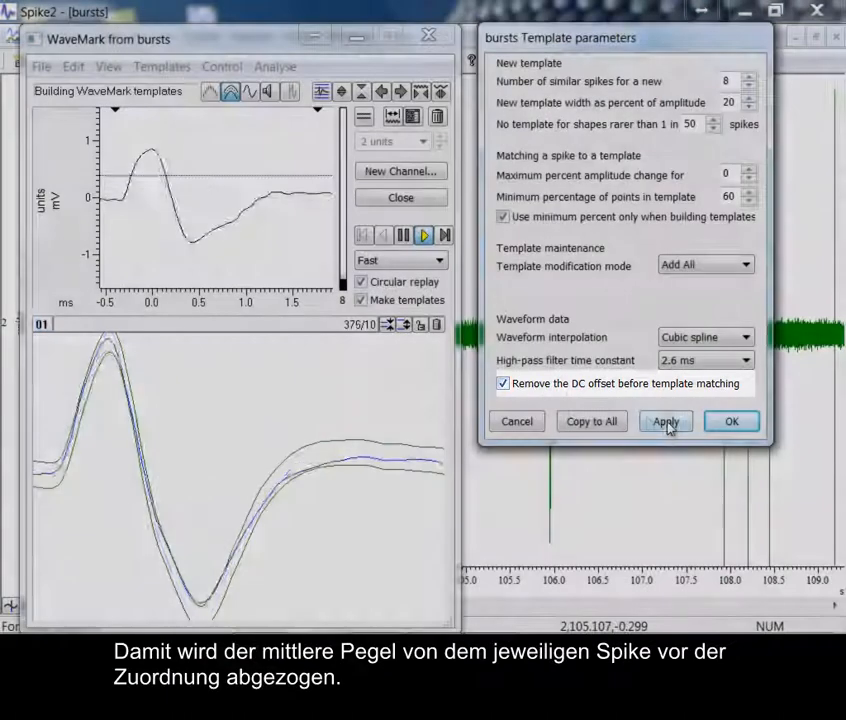
{"action": "left_click", "coordinate": [666, 422]}
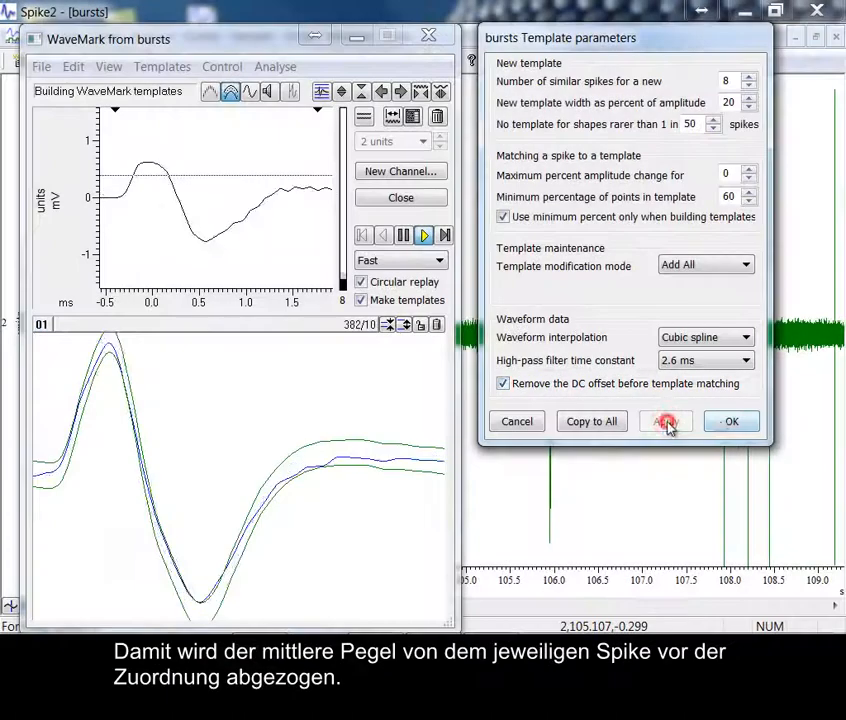
{"action": "left_click", "coordinate": [733, 424]}
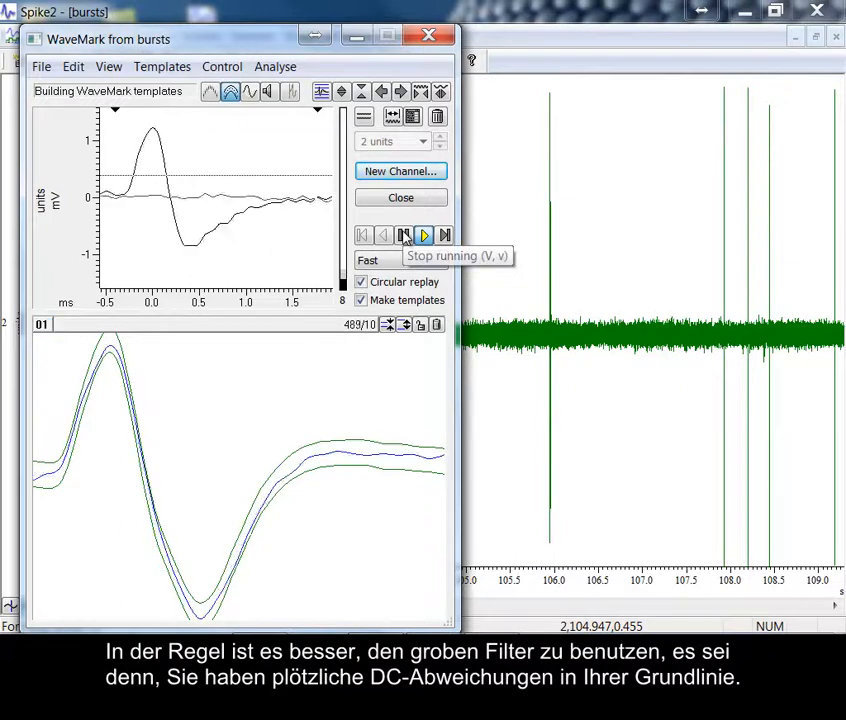
- Stop the spike replay and close the WaveMark window to return to the bursts recording
{"action": "left_click", "coordinate": [405, 236]}
{"action": "left_click", "coordinate": [405, 236]}
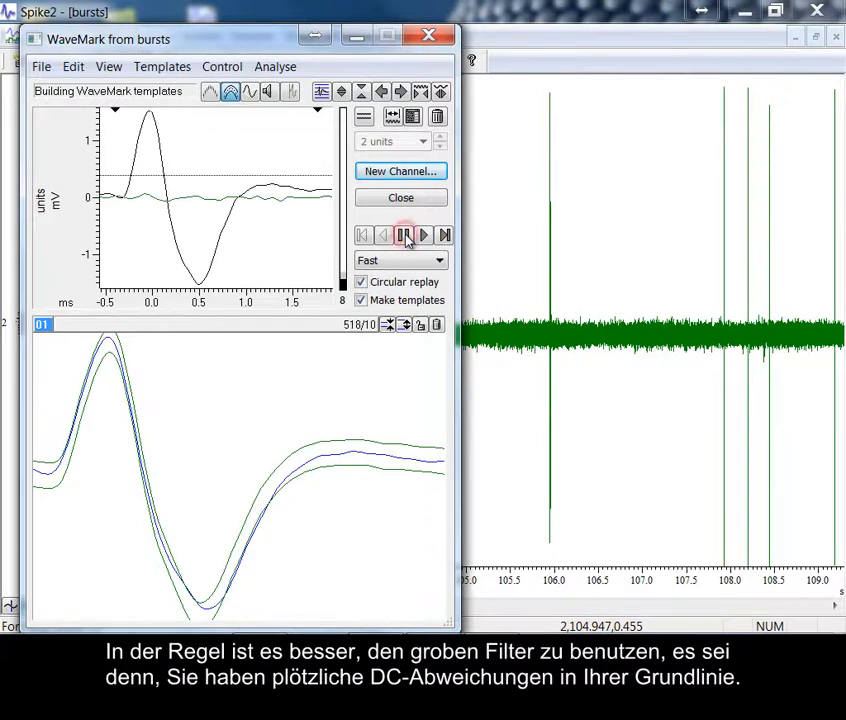
{"action": "left_click", "coordinate": [425, 36]}
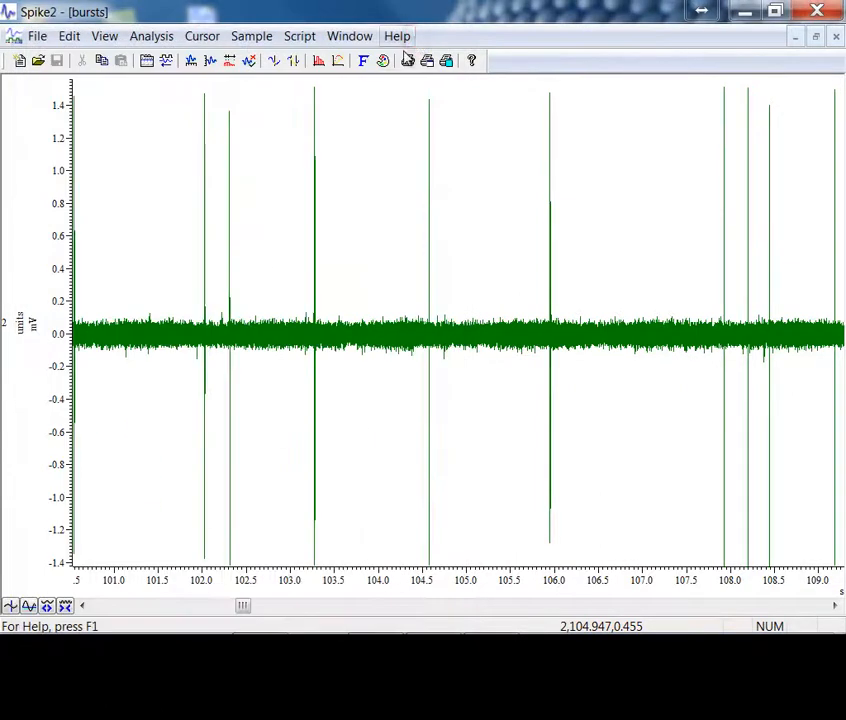
- Zoom in on the time axis of the bursts recording to examine the spike burst at about 100.54 s
{"action": "left_click", "coordinate": [47, 606]}
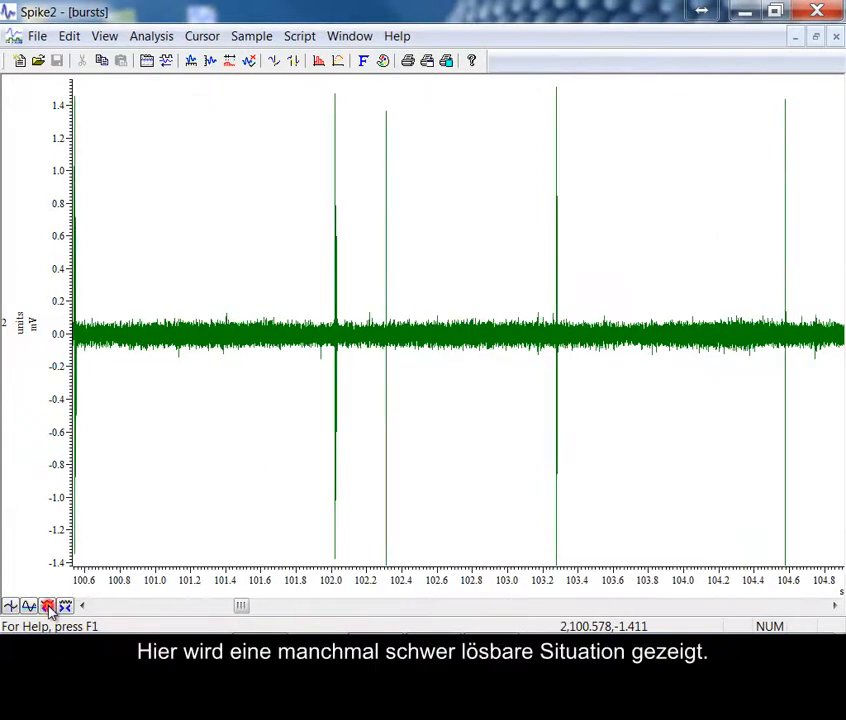
{"action": "left_click", "coordinate": [47, 606]}
{"action": "left_click", "coordinate": [47, 606]}
{"action": "left_click", "coordinate": [47, 606]}
{"action": "left_click", "coordinate": [47, 606]}
{"action": "left_click", "coordinate": [47, 606]}
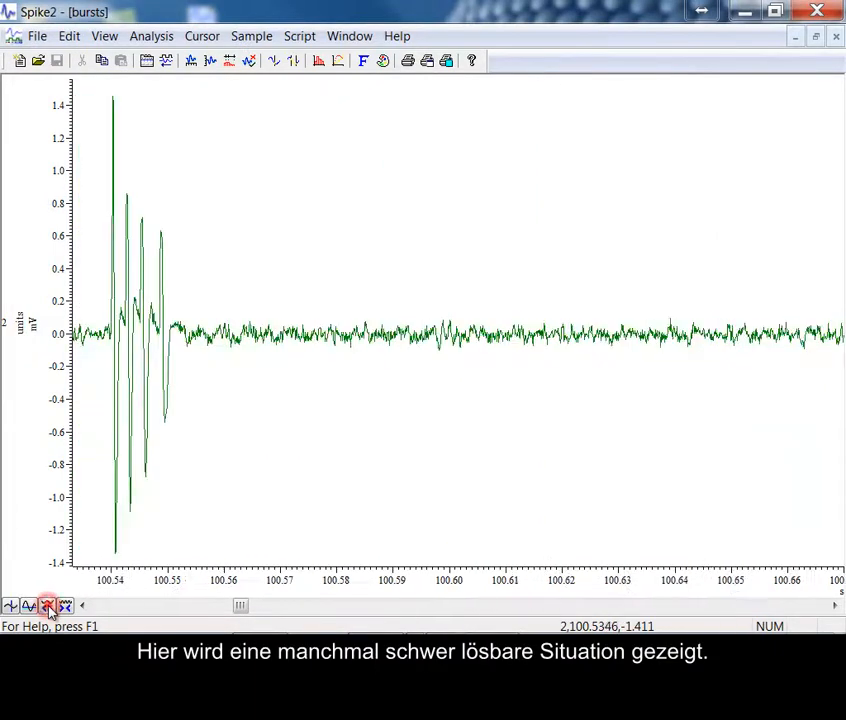
{"action": "left_click", "coordinate": [47, 606]}
{"action": "left_click", "coordinate": [47, 606]}
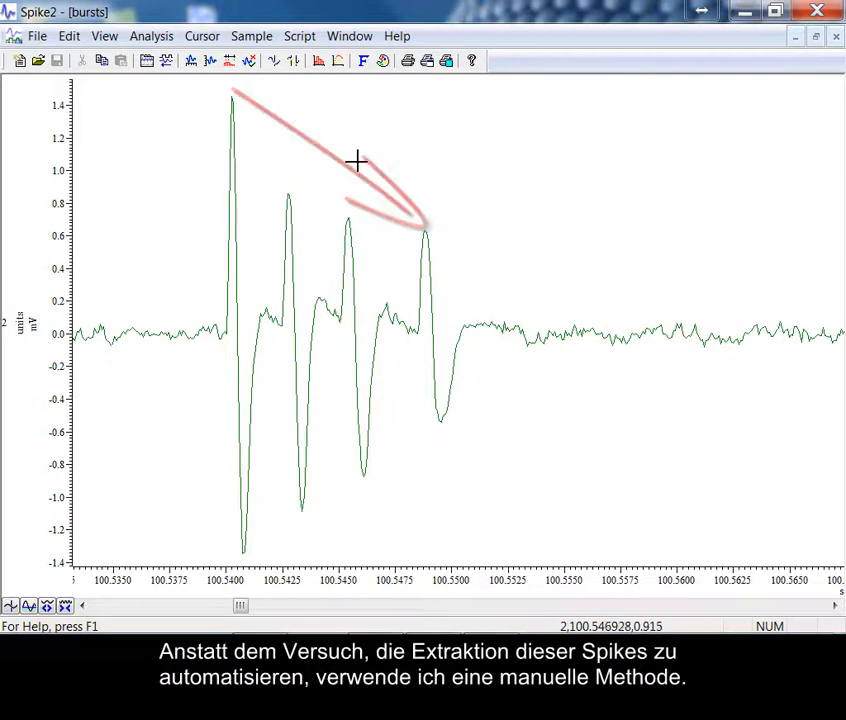
- Open a new WaveMark window for the bursts recording, enlarged to show the template boxes and placed clear of the burst's first spikes
{"action": "left_click", "coordinate": [150, 36]}
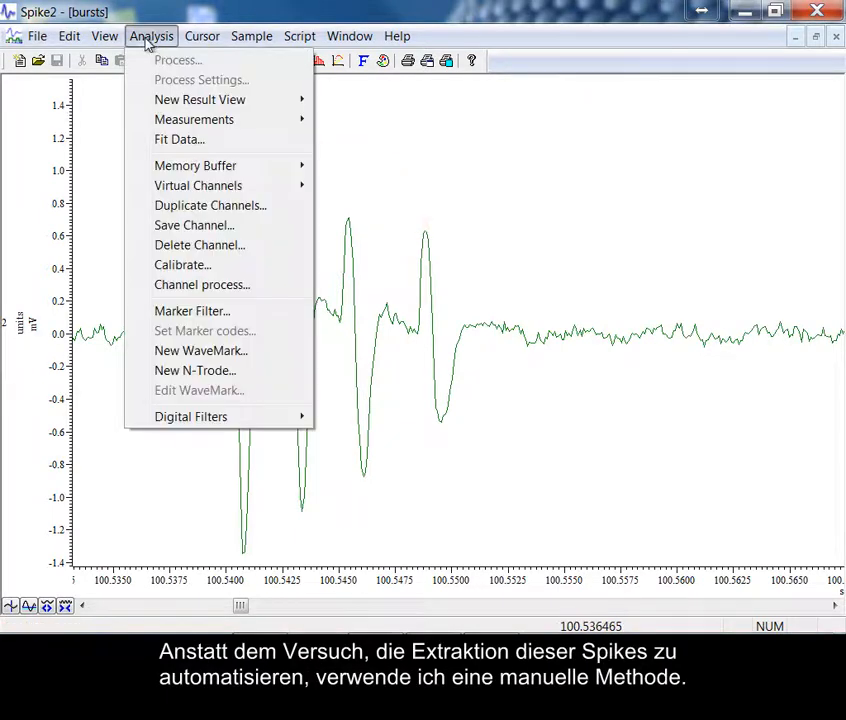
{"action": "left_click", "coordinate": [177, 350]}
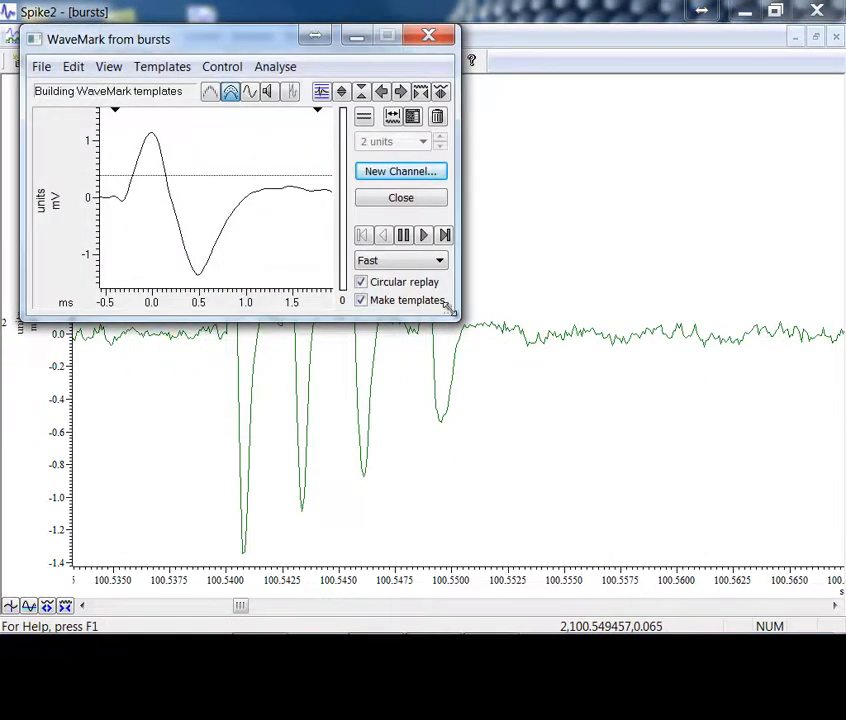
{"action": "left_click_drag", "start_coordinate": [449, 307], "coordinate": [463, 431]}
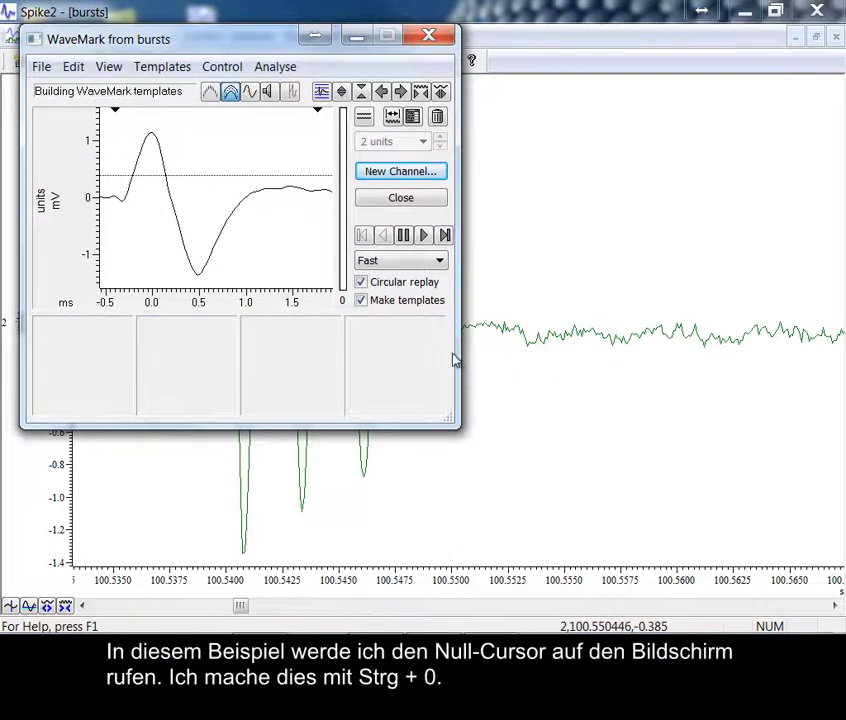
{"action": "mouse_move", "coordinate": [258, 43]}
{"action": "left_mouse_down"}
{"action": "mouse_move", "coordinate": [286, 40]}
{"action": "mouse_move", "coordinate": [528, 103]}
{"action": "mouse_move", "coordinate": [617, 92]}
{"action": "left_mouse_up"}
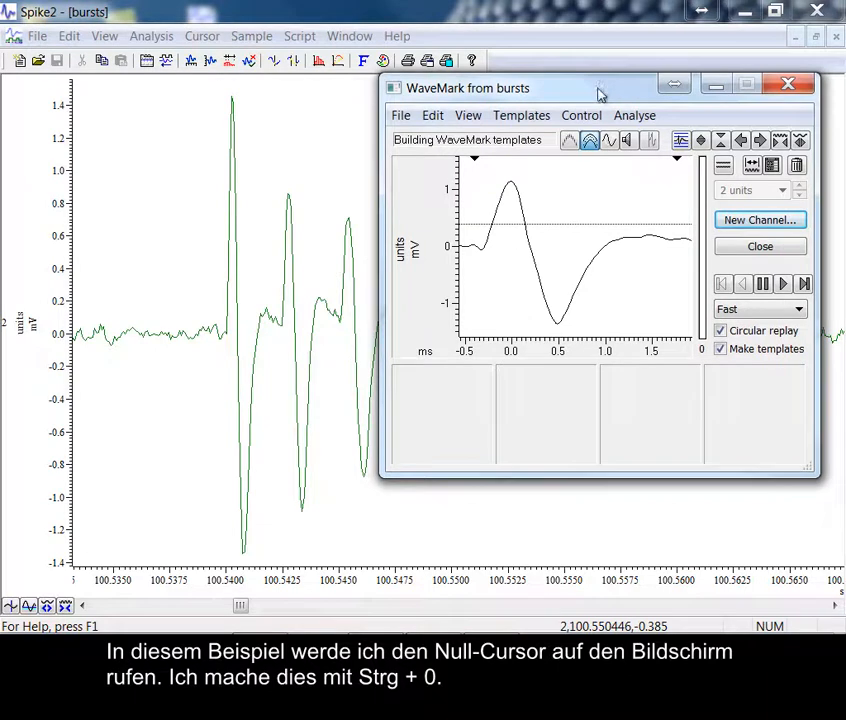
- Show cursor 0 in the bursts recording, move it to the first spike at about 100.540 s, and make a template from that spike
{"action": "left_click", "coordinate": [213, 110]}
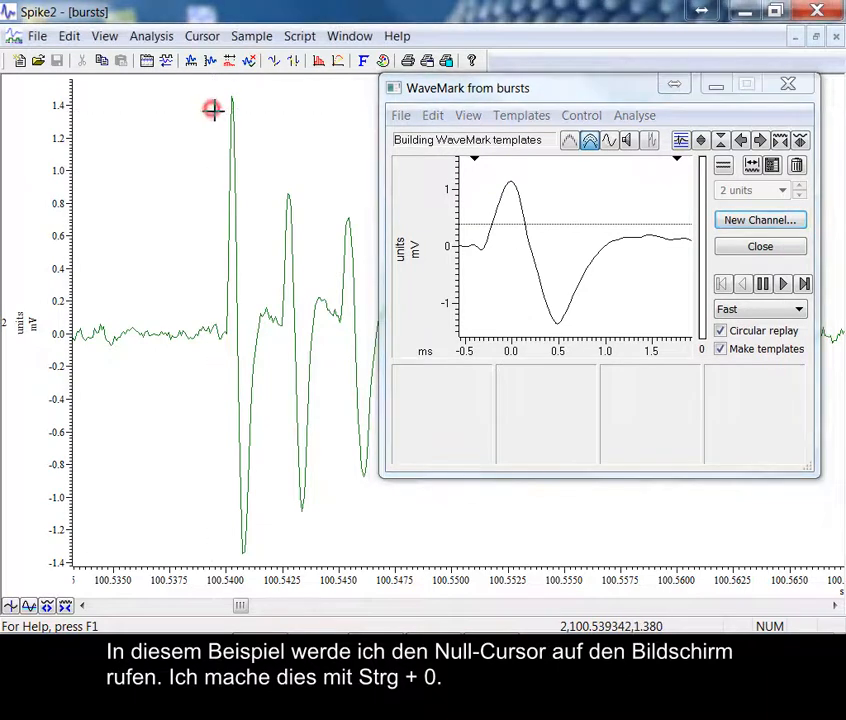
{"action": "key", "text": "ctrl+0"}
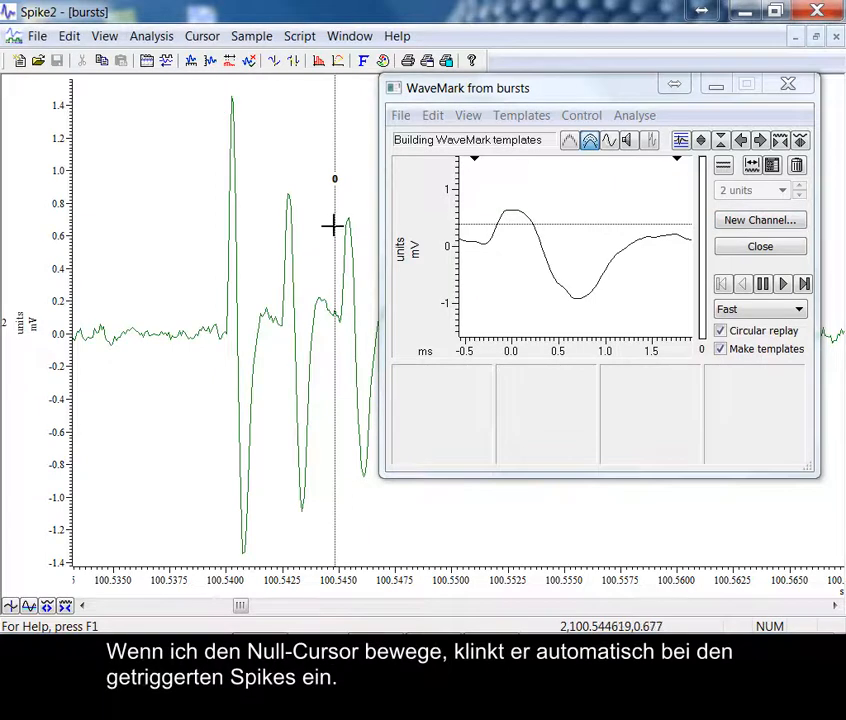
{"action": "left_click_drag", "start_coordinate": [335, 226], "coordinate": [222, 257]}
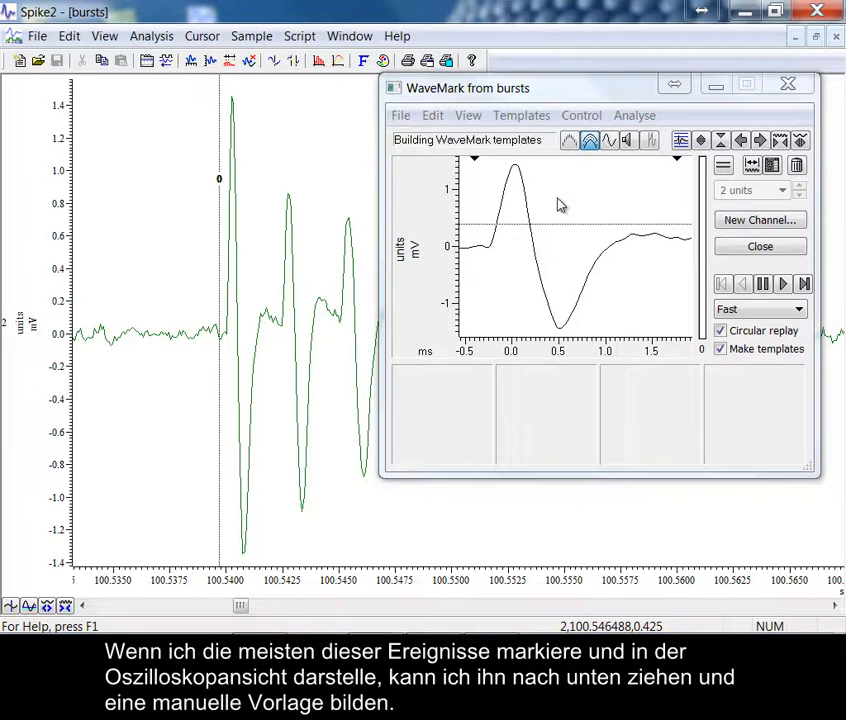
{"action": "left_click_drag", "start_coordinate": [560, 205], "coordinate": [440, 403]}
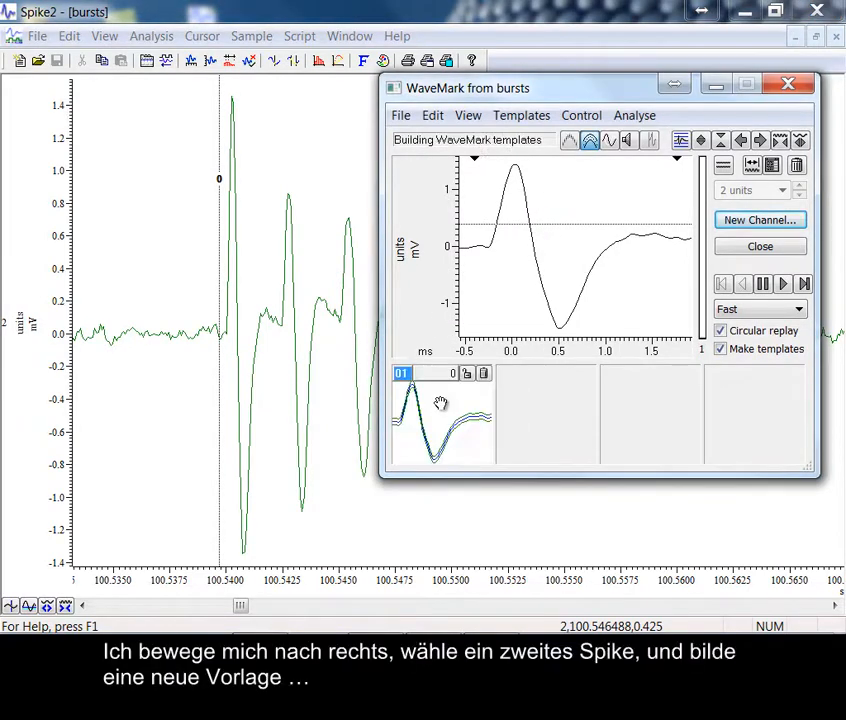
- Move cursor 0 to the burst's second spike and then its last spike, making a new separate template from each
{"action": "left_click", "coordinate": [218, 273]}
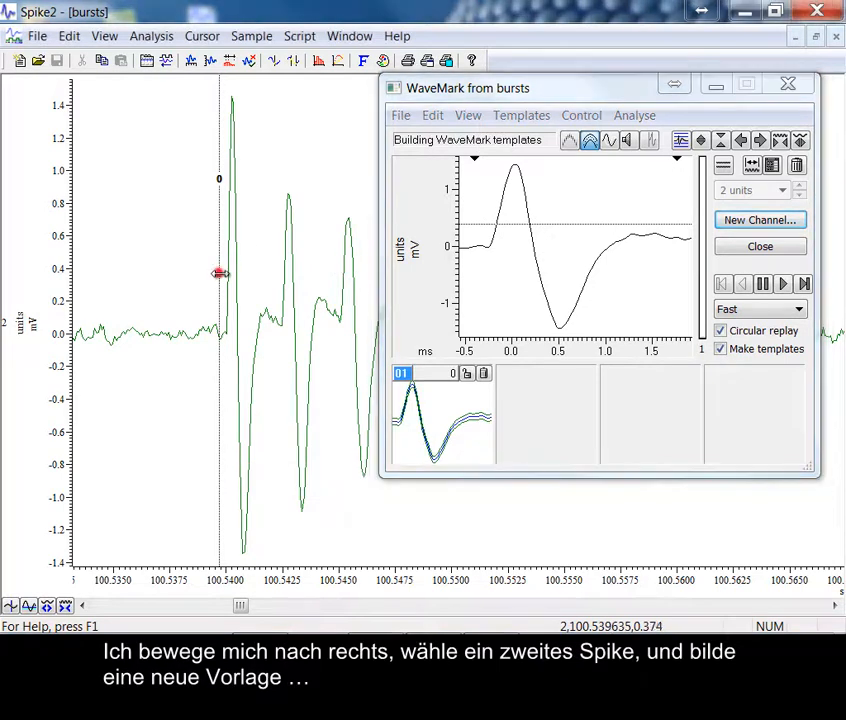
{"action": "left_click_drag", "start_coordinate": [218, 273], "coordinate": [272, 279]}
{"action": "left_click_drag", "start_coordinate": [568, 262], "coordinate": [546, 423]}
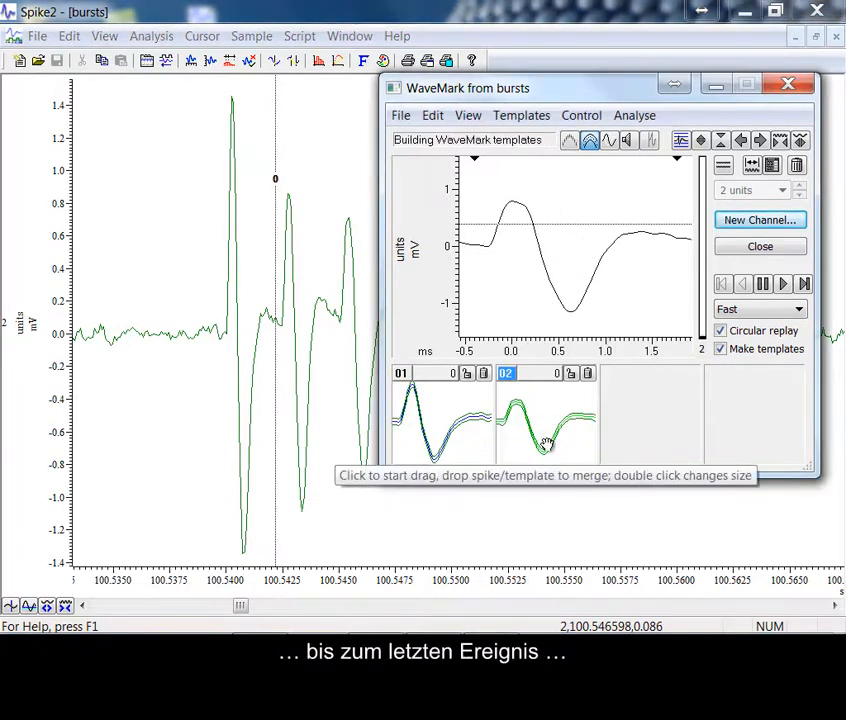
{"action": "left_click_drag", "start_coordinate": [275, 279], "coordinate": [370, 290]}
{"action": "left_click_drag", "start_coordinate": [546, 270], "coordinate": [655, 447]}
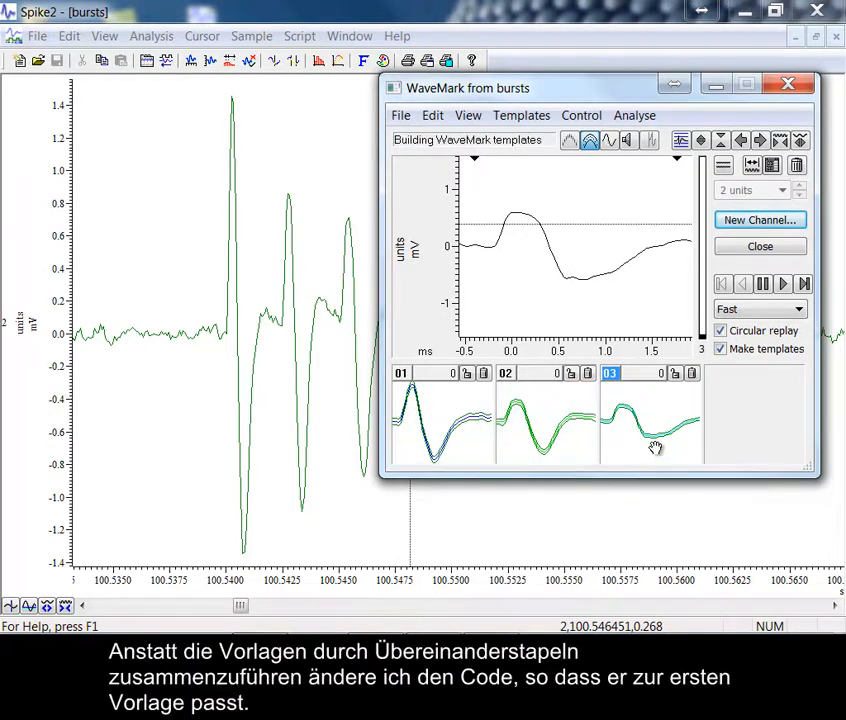
- Change the marker codes of the second and third templates to 01 to match the first template
{"action": "double_click", "coordinate": [507, 375]}
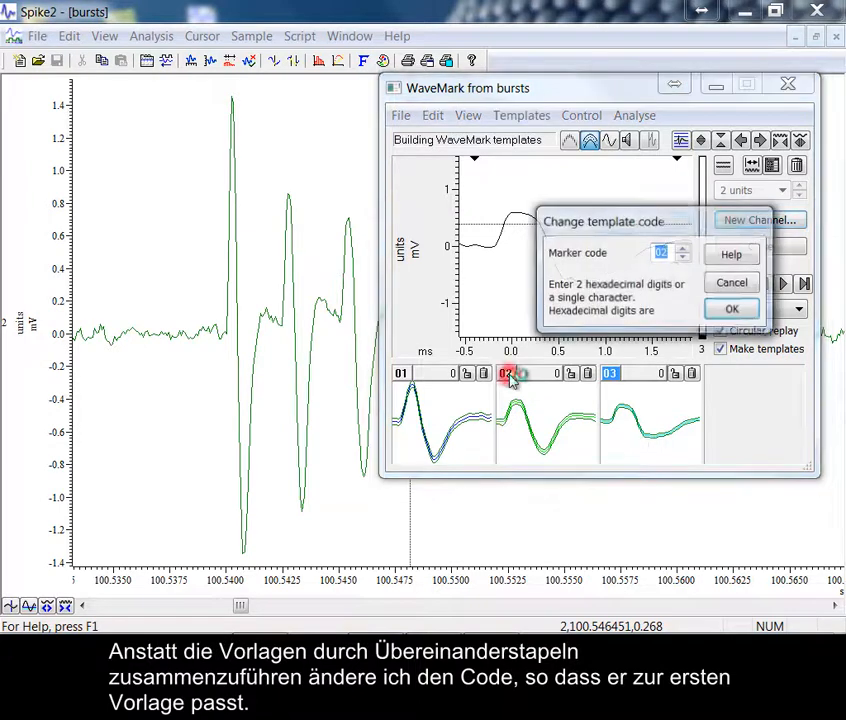
{"action": "left_click", "coordinate": [683, 258]}
{"action": "left_click", "coordinate": [733, 311]}
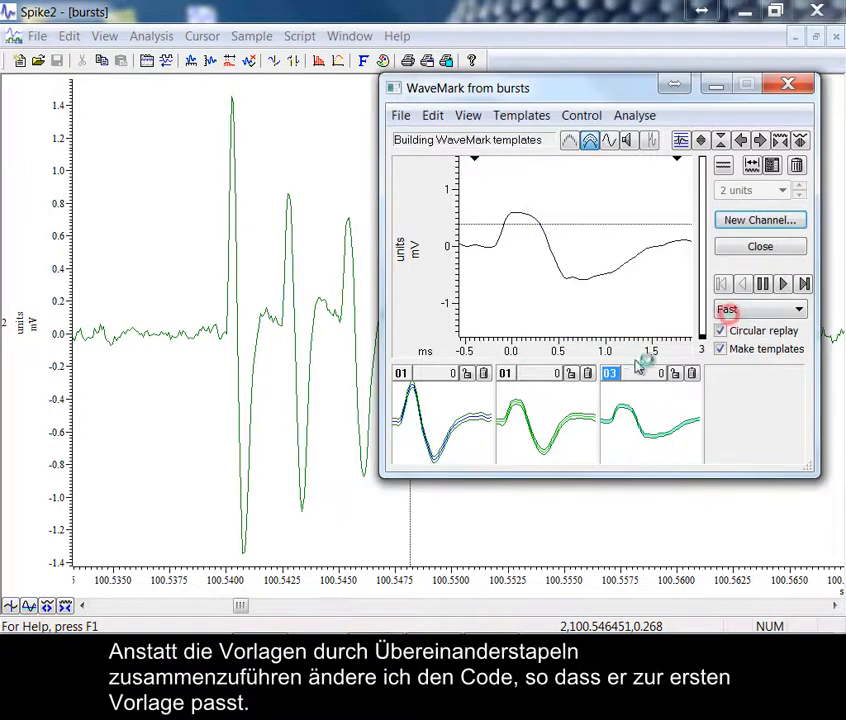
{"action": "double_click", "coordinate": [610, 374]}
{"action": "left_click", "coordinate": [684, 258]}
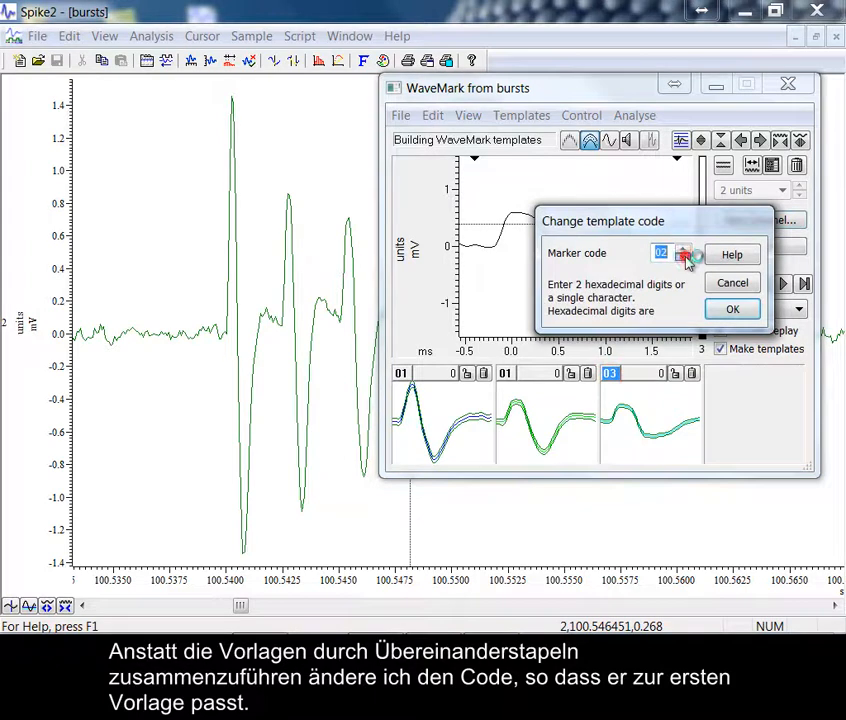
{"action": "left_click", "coordinate": [731, 309]}
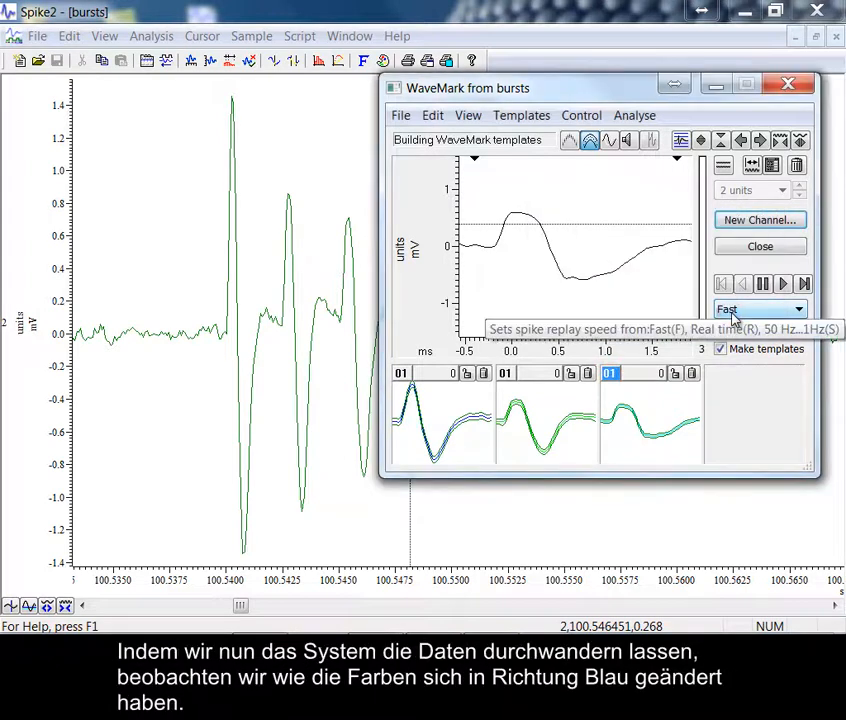
- Replay the spikes to build templates, merge the new code 02 template into the third template, and pause the replay
{"action": "left_click", "coordinate": [784, 285]}
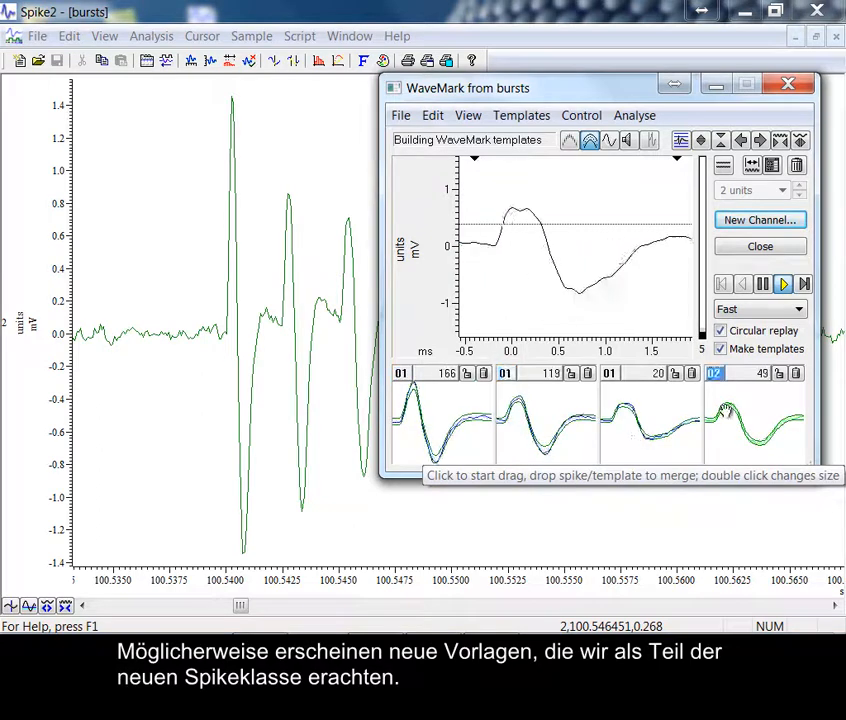
{"action": "left_click_drag", "start_coordinate": [766, 414], "coordinate": [661, 402]}
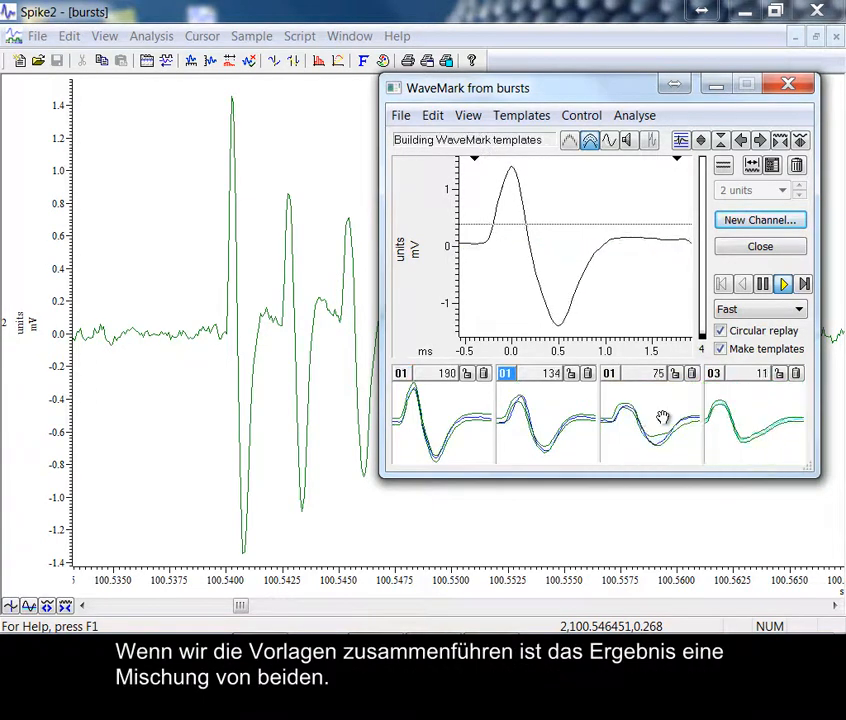
{"action": "left_click", "coordinate": [764, 287]}
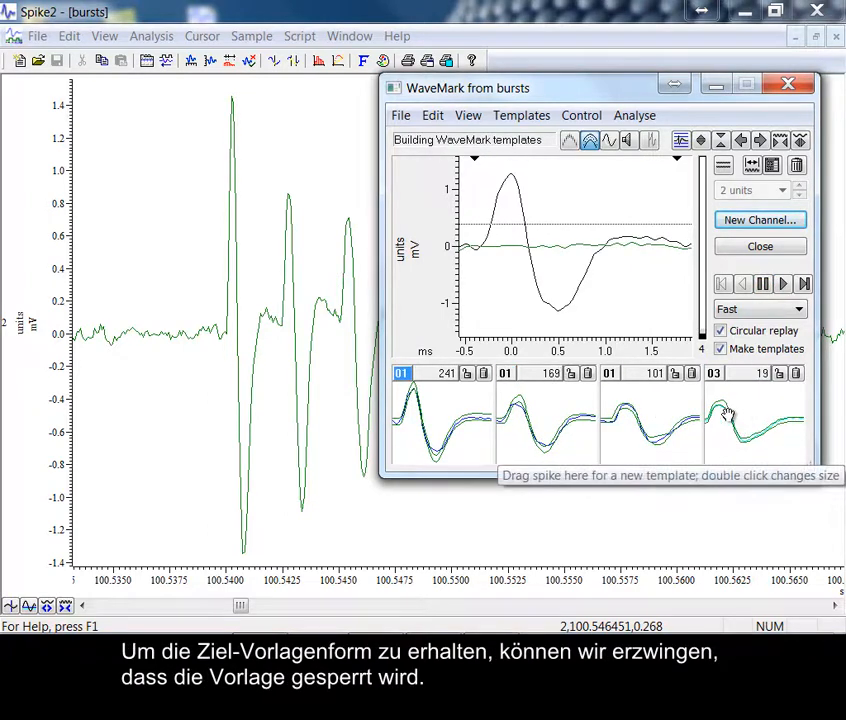
- Toggle the third template's lock and merge the code 03 template into it, leaving the spike replay paused
{"action": "left_click", "coordinate": [676, 376]}
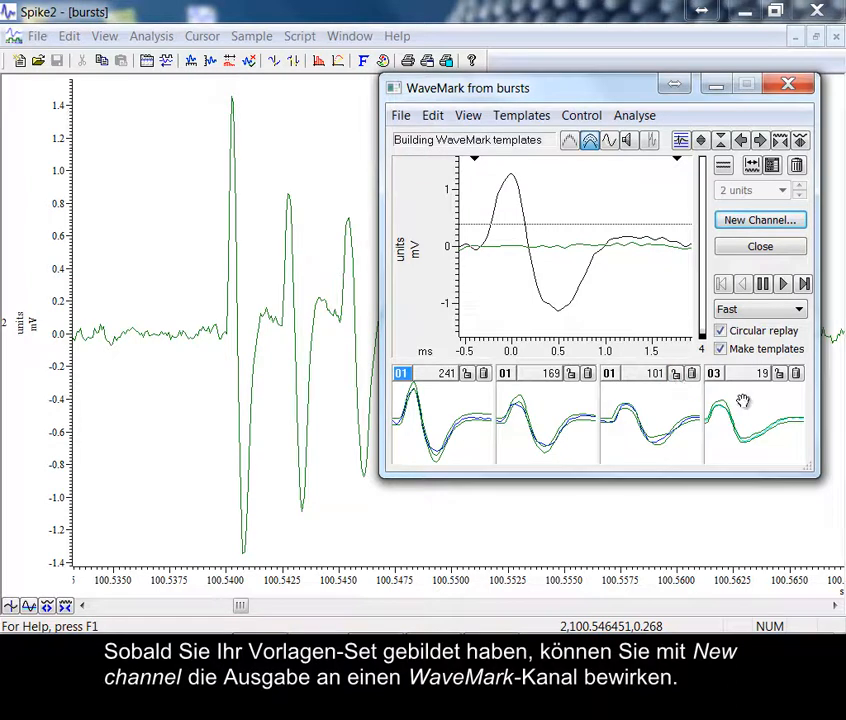
{"action": "left_click_drag", "start_coordinate": [782, 417], "coordinate": [683, 419]}
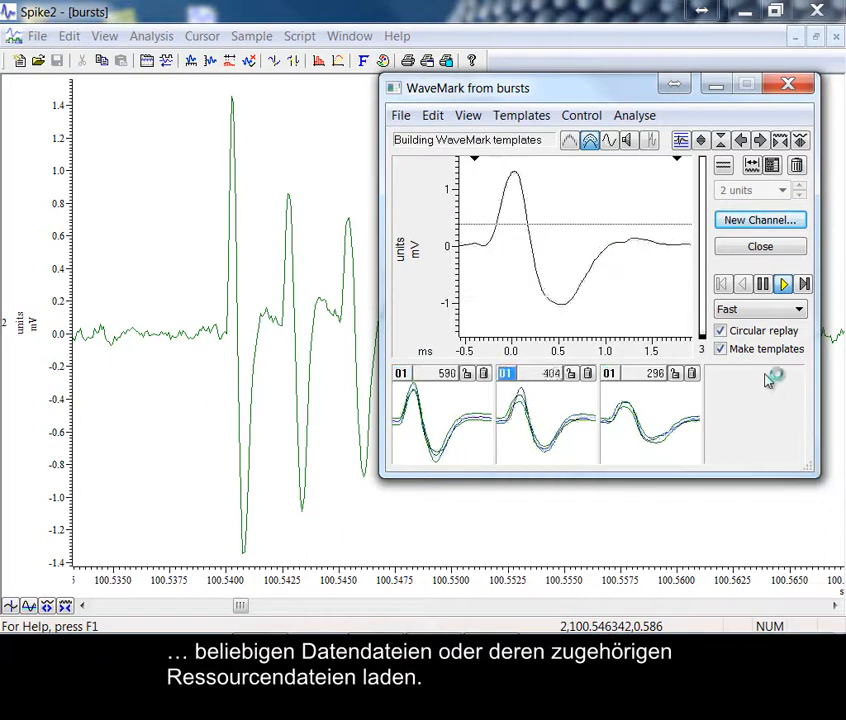
{"action": "left_click", "coordinate": [764, 285]}
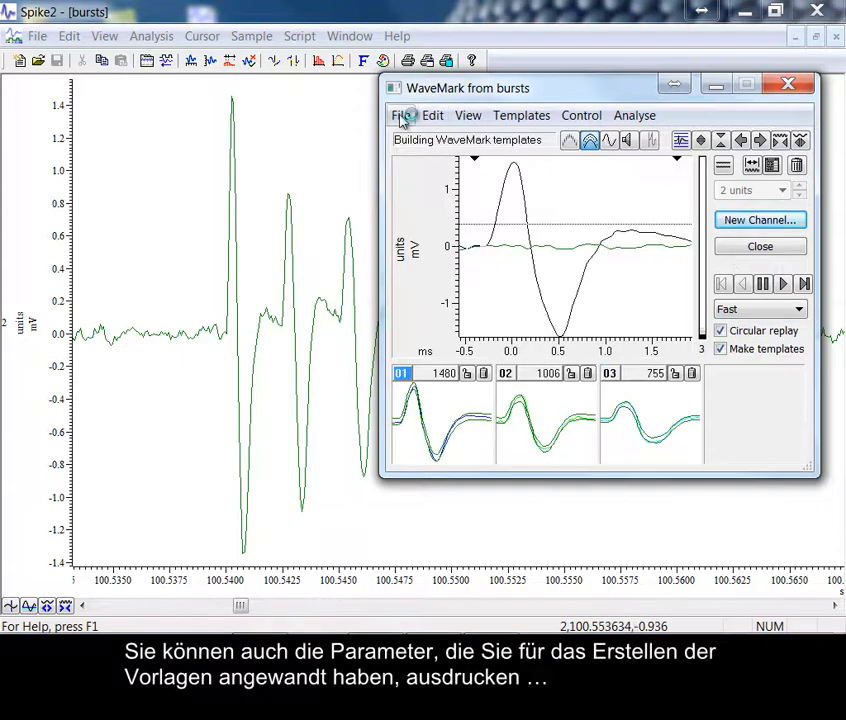
- Print the templates with their setup parameters and overdrawn template outlines to the Microsoft XPS Document Writer
{"action": "left_click", "coordinate": [401, 116]}
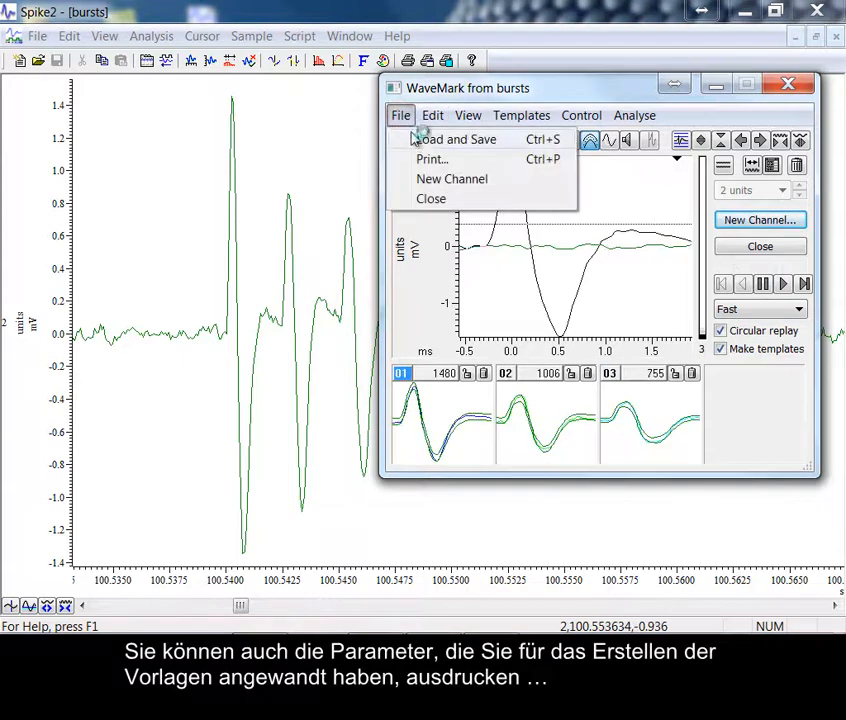
{"action": "left_click", "coordinate": [424, 160]}
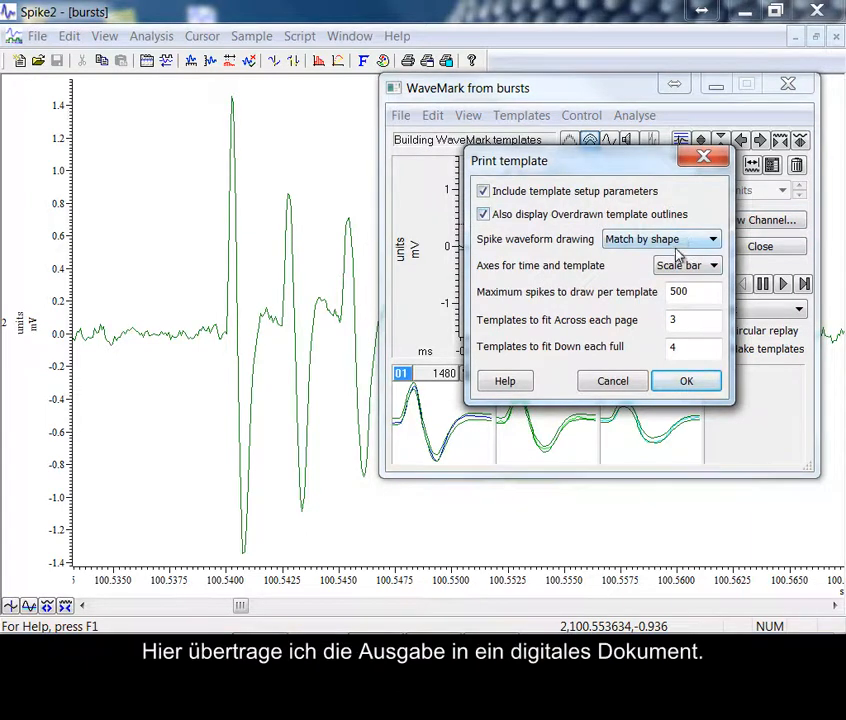
{"action": "left_click", "coordinate": [684, 385]}
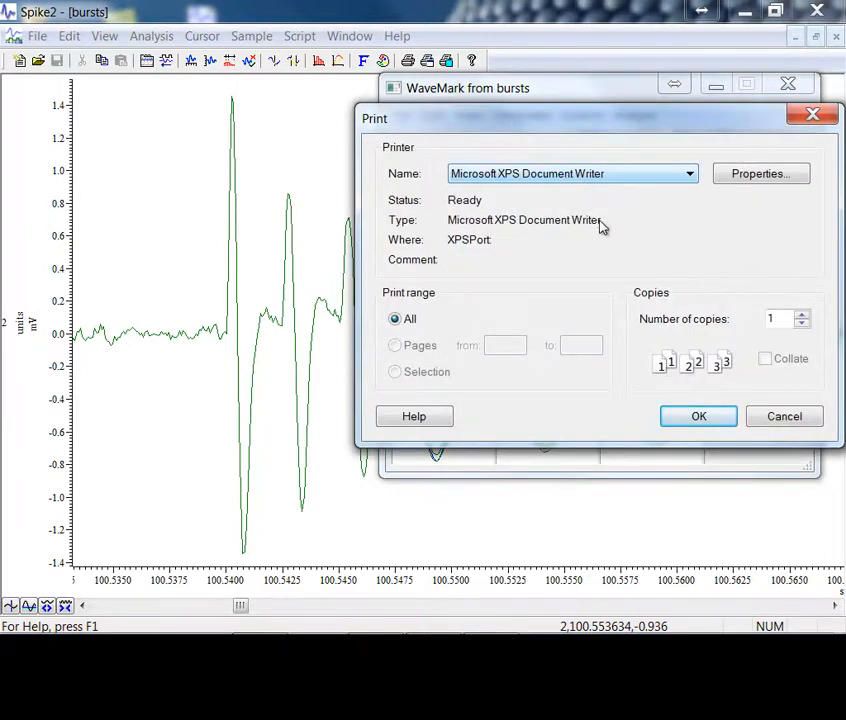
{"action": "left_click", "coordinate": [699, 416]}
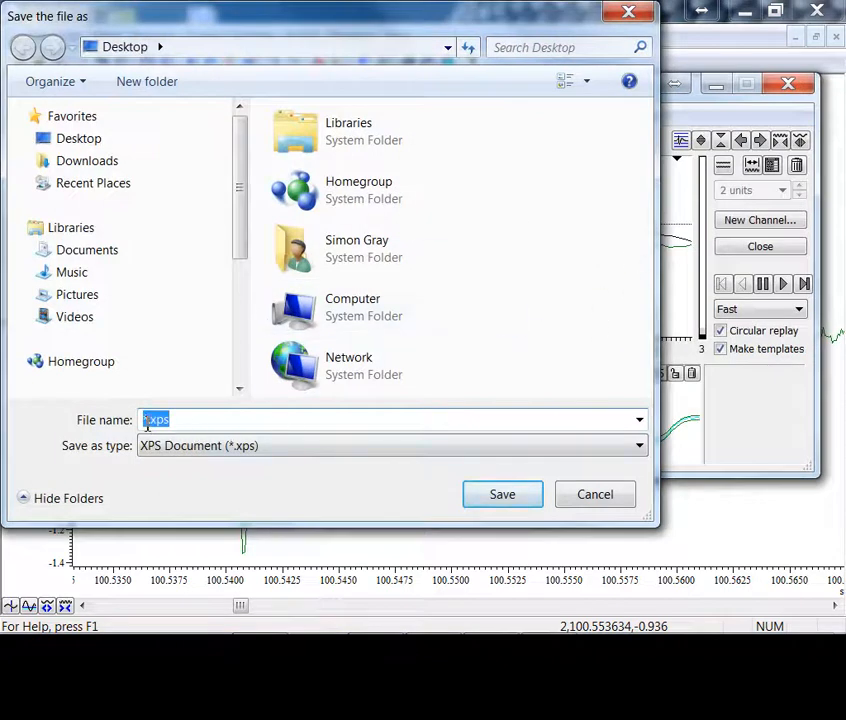
- Save the template printout to the Desktop as Spikes.xps
{"action": "key", "text": "Home"}
{"action": "key", "text": "Delete"}
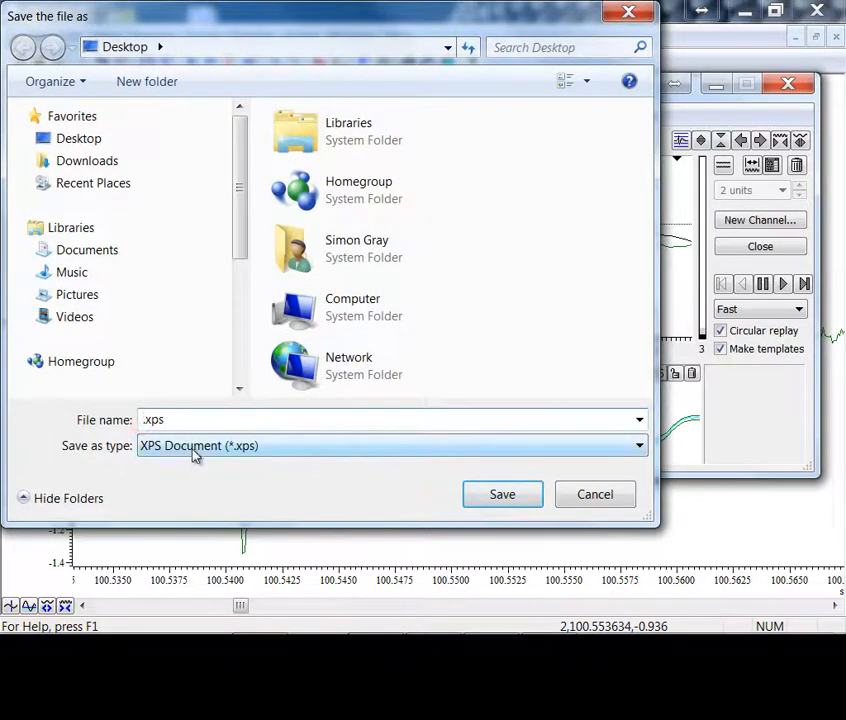
{"action": "type", "text": "Spikes"}
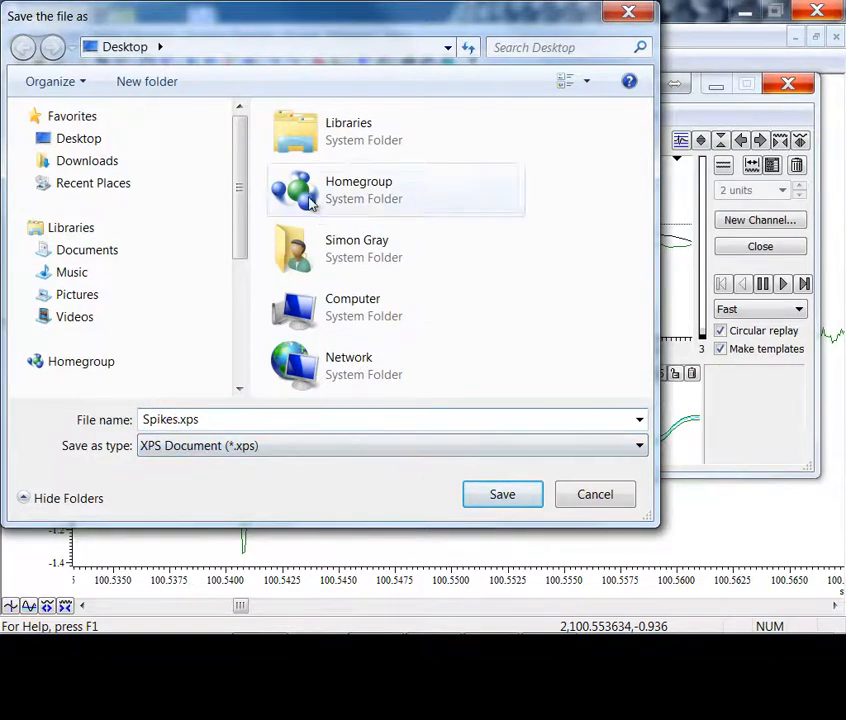
{"action": "left_click", "coordinate": [121, 139]}
{"action": "left_click", "coordinate": [523, 494]}
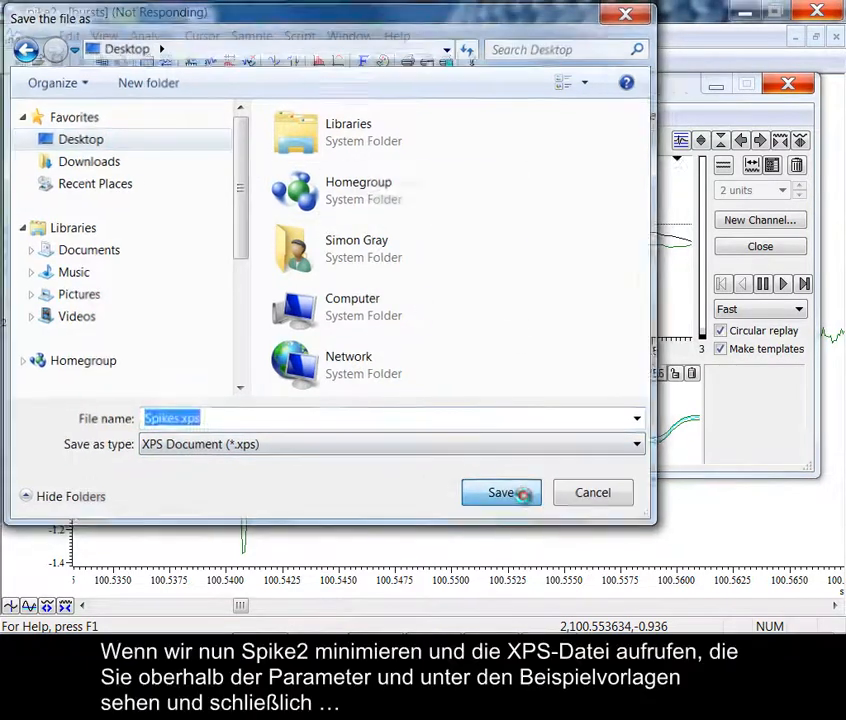
- Minimize Spike2 and open Spikes.xps from the desktop in XPS Viewer to examine the printed parameters and templates
{"action": "left_click", "coordinate": [745, 11]}
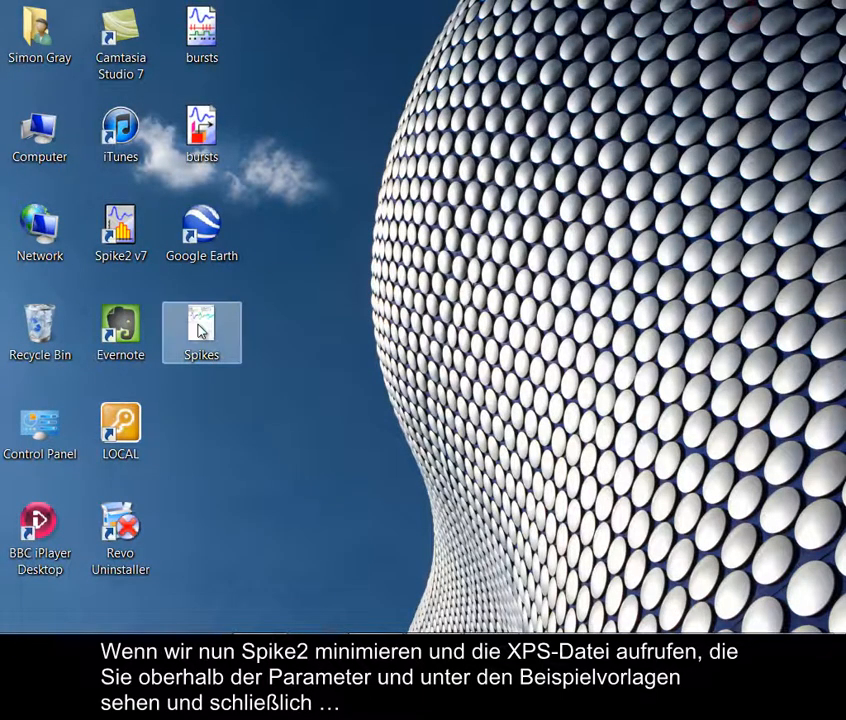
{"action": "double_click", "coordinate": [199, 332]}
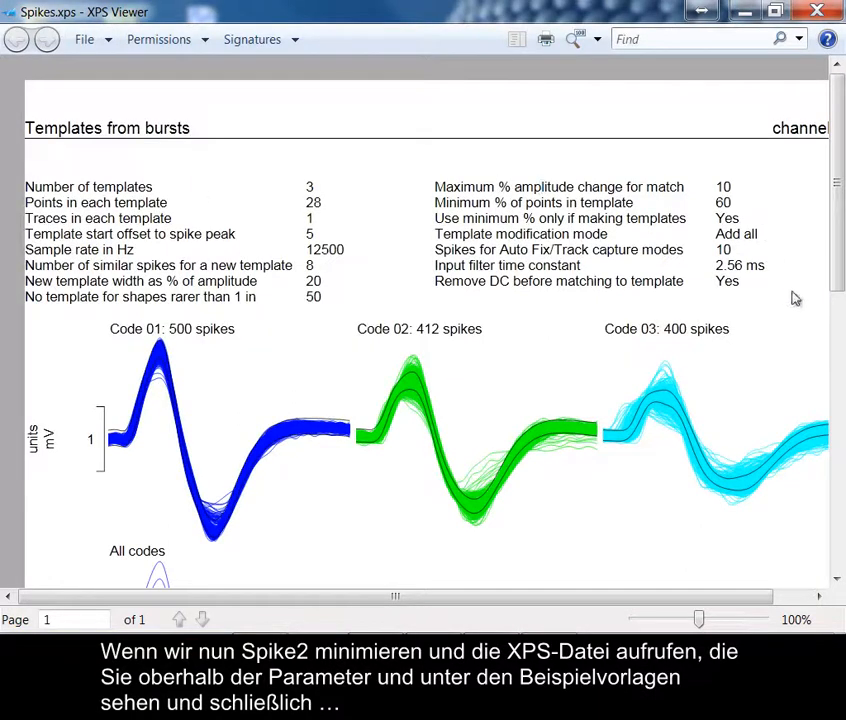
{"action": "mouse_move", "coordinate": [835, 238]}
{"action": "left_mouse_down"}
{"action": "mouse_move", "coordinate": [838, 352]}
{"action": "mouse_move", "coordinate": [835, 231]}
{"action": "left_mouse_up"}
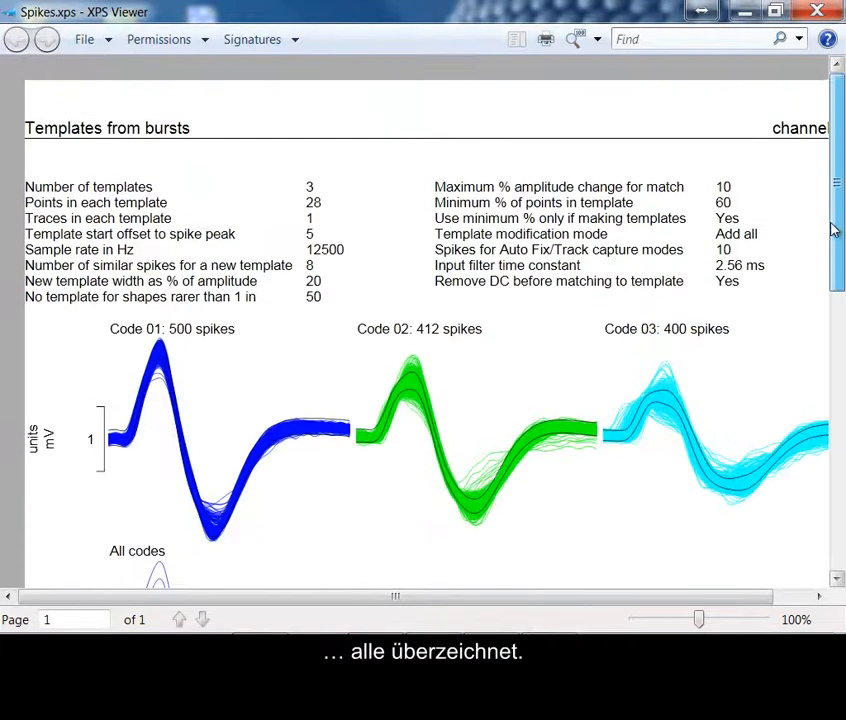